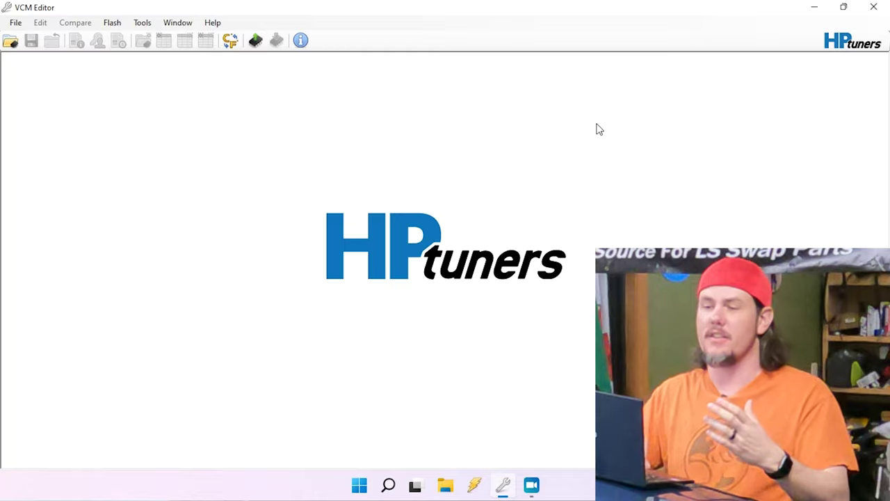
Step: Resync the interface licensing from the Help menu, then bring up the Vehicle Reader
left_click(213, 22)
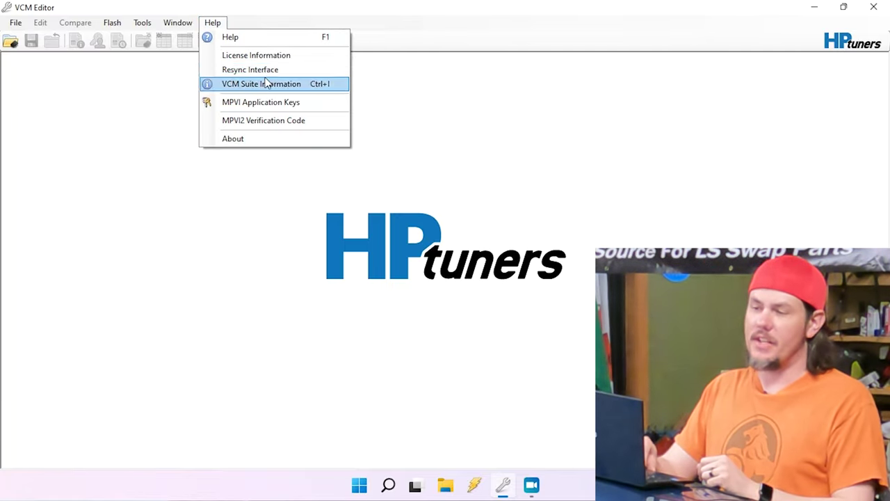
left_click(266, 77)
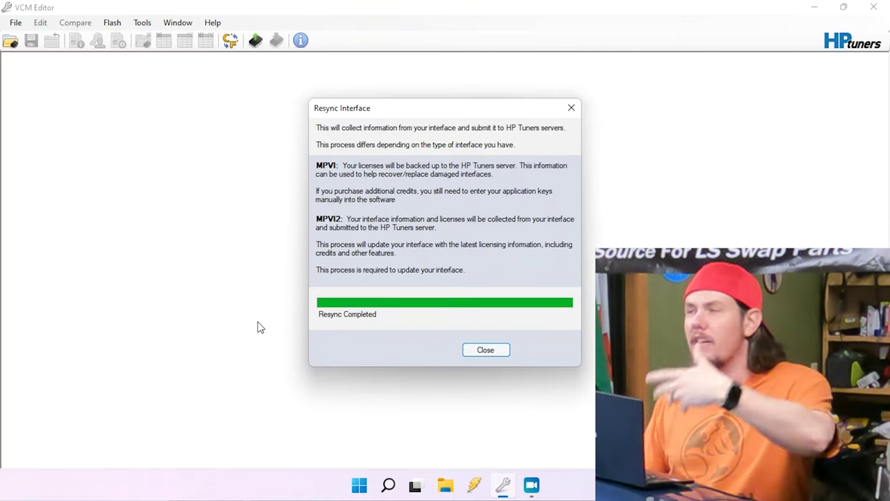
left_click(494, 351)
left_click(255, 43)
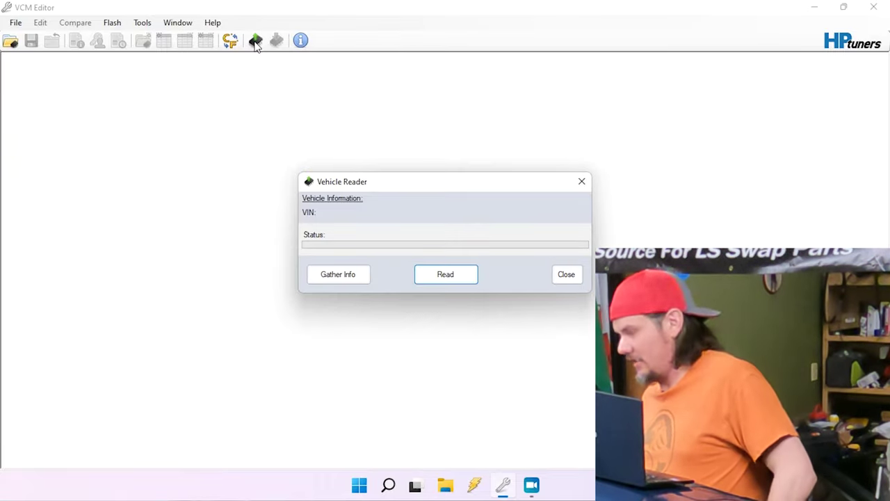
Step: Gather the GTO's vehicle info and read the entire tune from the P59 ECM
left_click(338, 277)
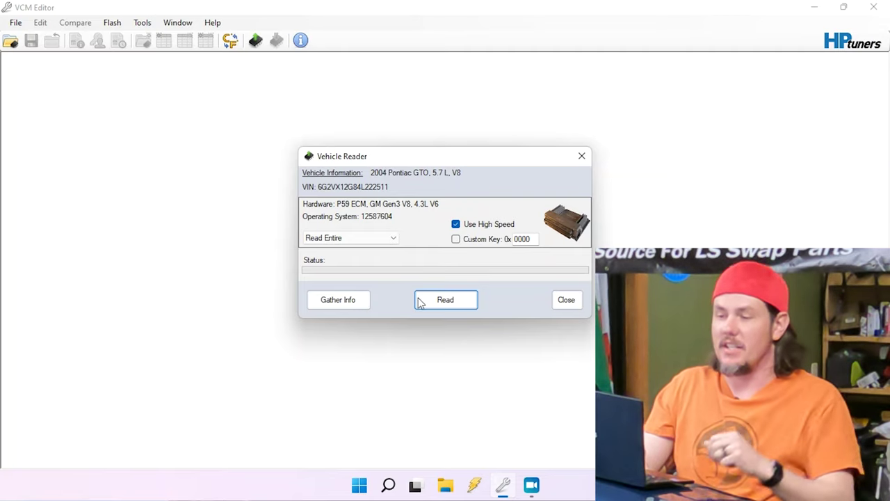
left_click(436, 303)
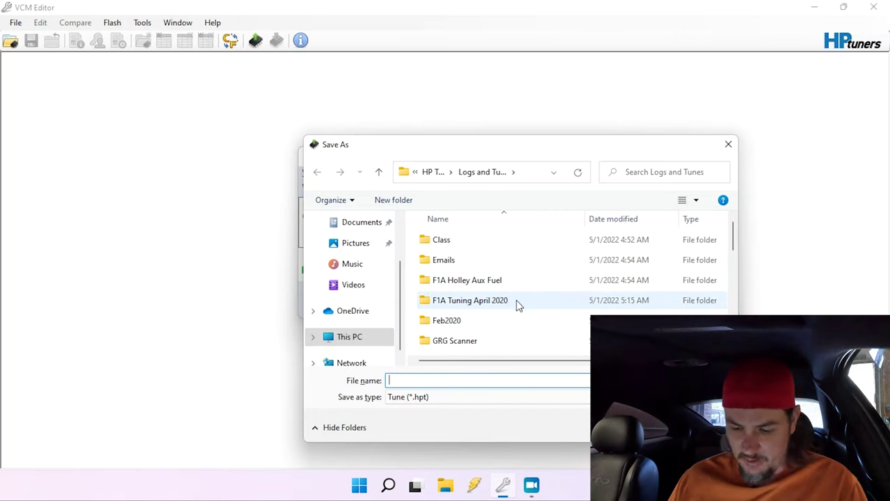
Step: Browse the existing vehicle folders in Save As and maximize the dialog
scroll(517, 304, "down", 3)
scroll(517, 304, "down", 2)
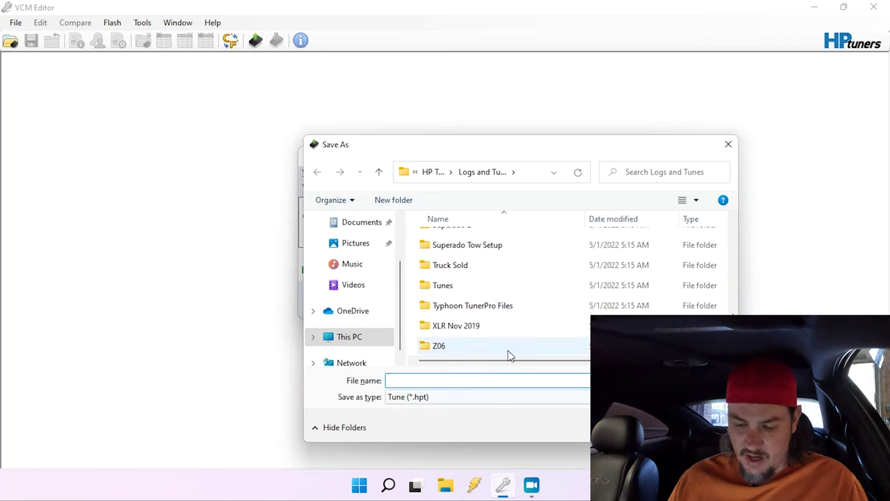
left_click(455, 326)
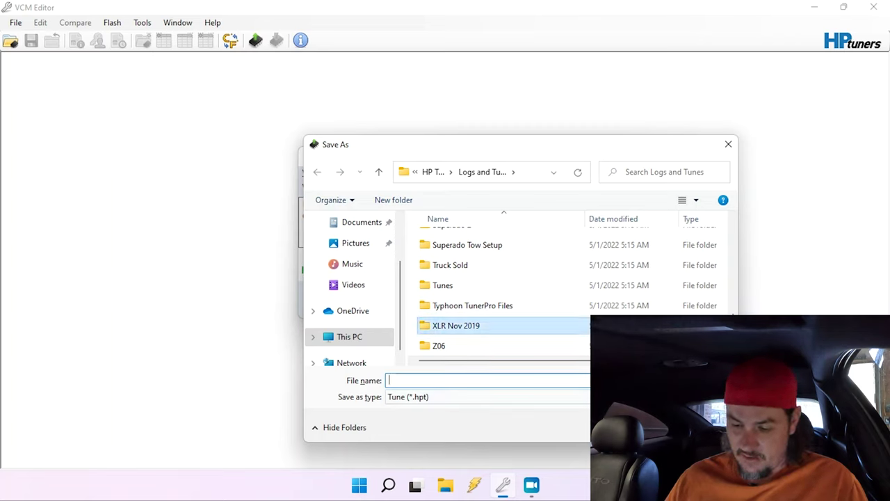
right_click(634, 325)
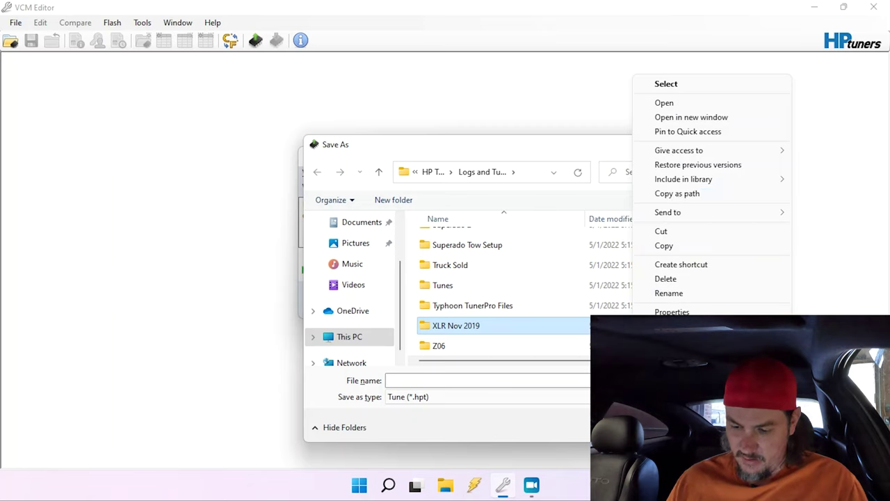
key("Escape")
right_click(682, 345)
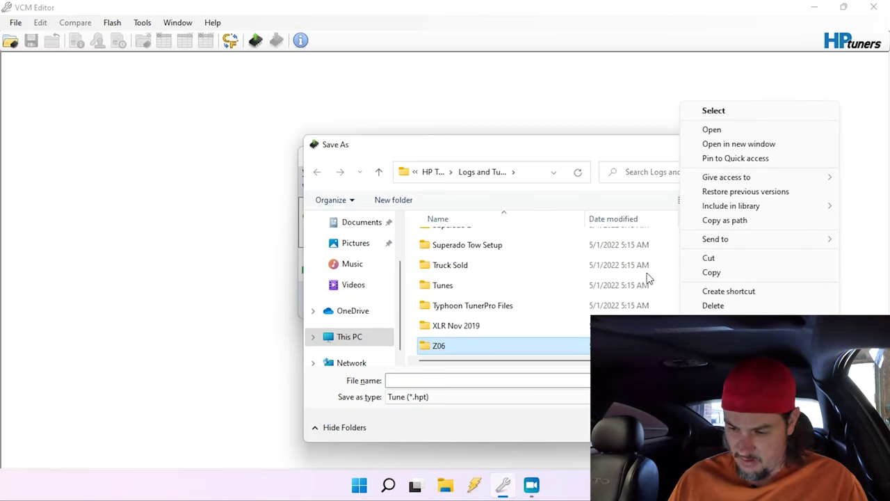
double_click(601, 147)
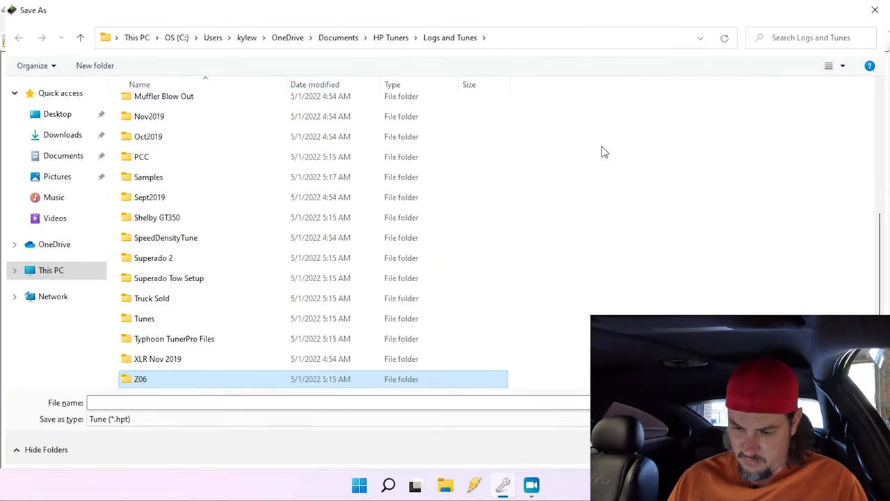
Step: Create a '2004 GTO' folder under Logs and Tunes and save the tune there as AS_Found
right_click(609, 206)
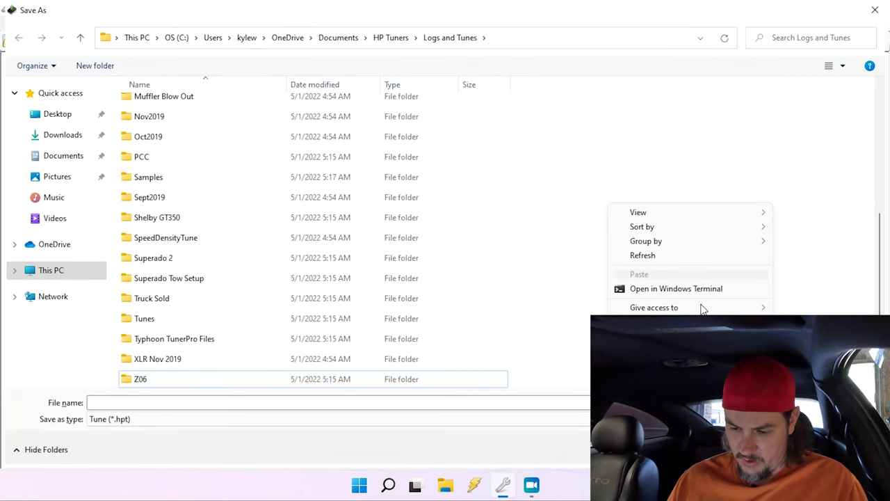
mouse_move(647, 328)
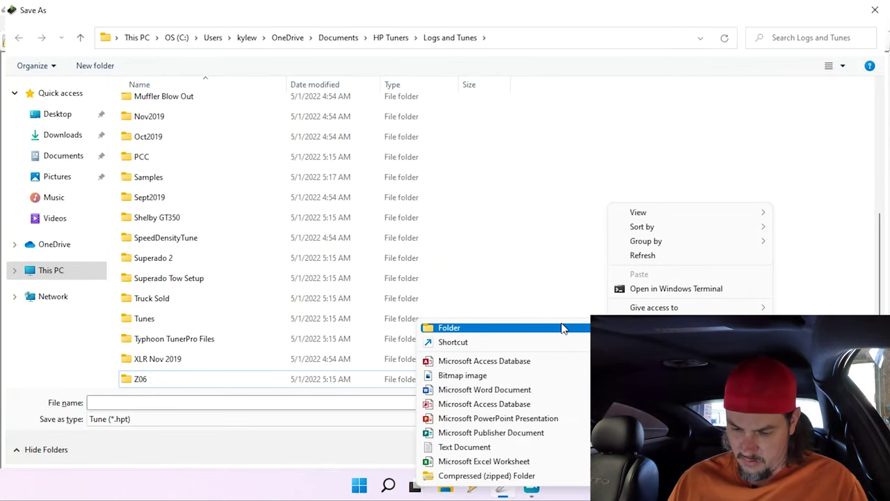
left_click(563, 328)
type("200")
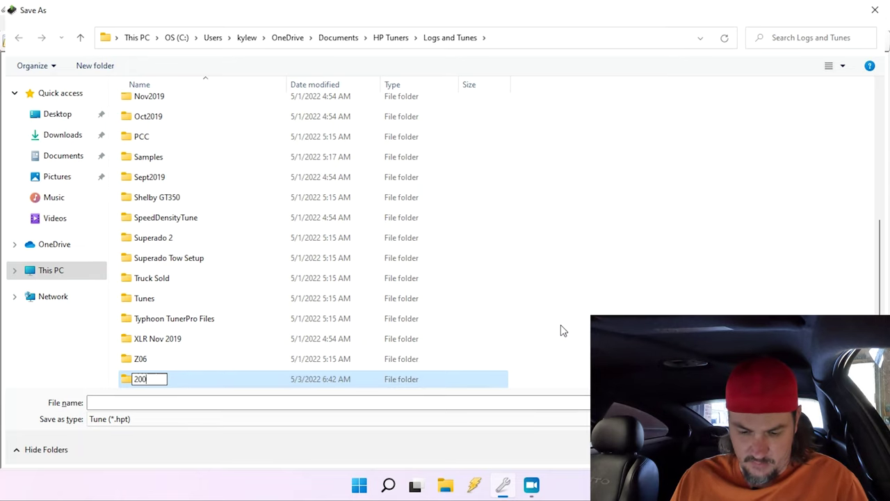
type("4 GTO")
key("Return")
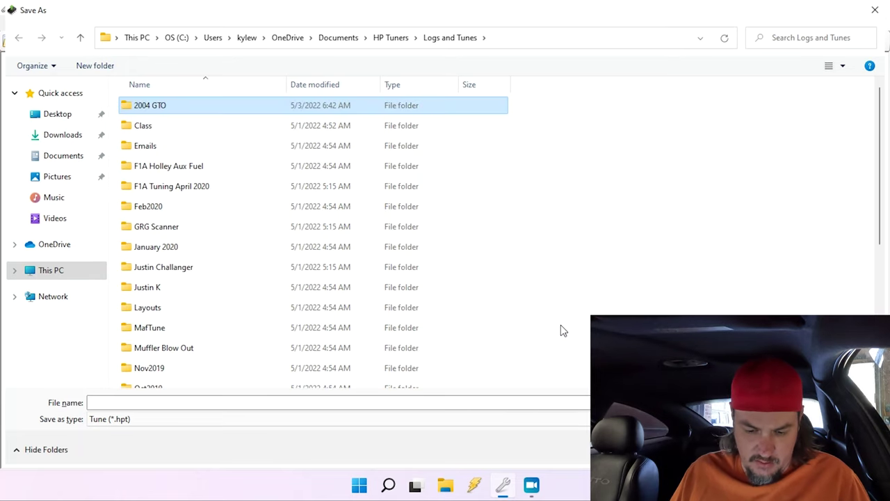
key("Return")
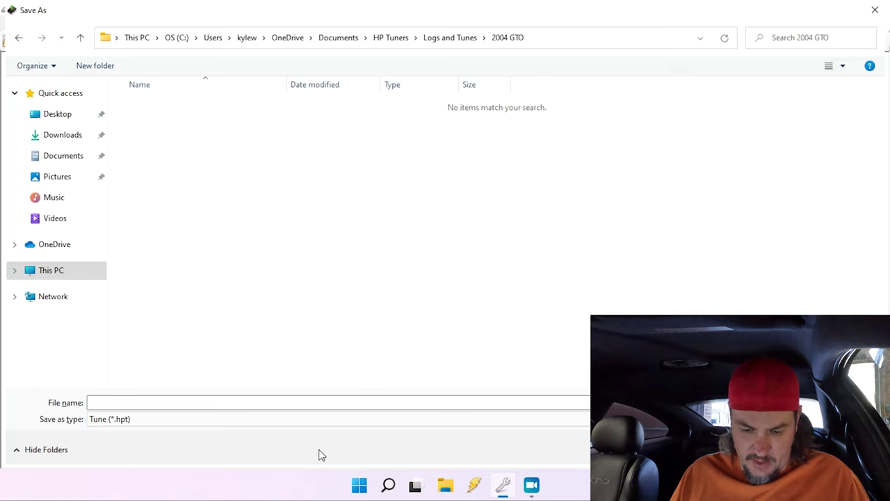
left_click(310, 402)
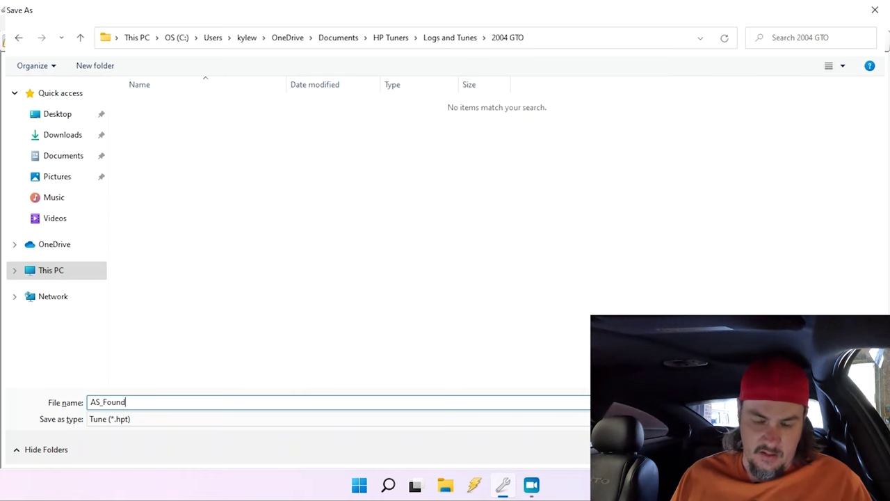
key("Return")
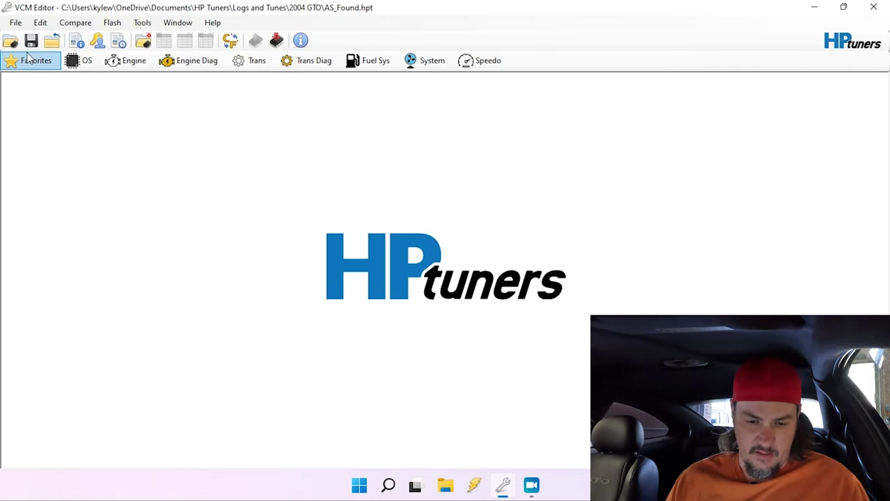
Step: Save the tune, then save a copy named First_Edit.hpt in the 2004 GTO folder
left_click(30, 40)
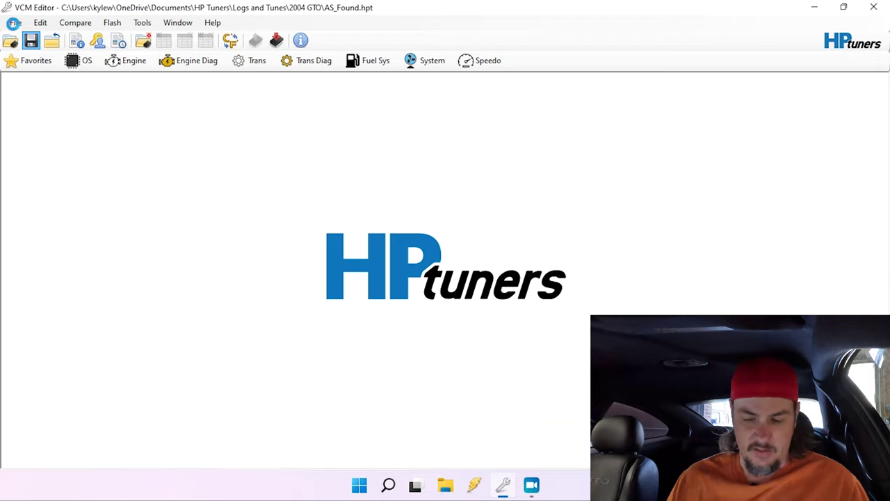
left_click(14, 23)
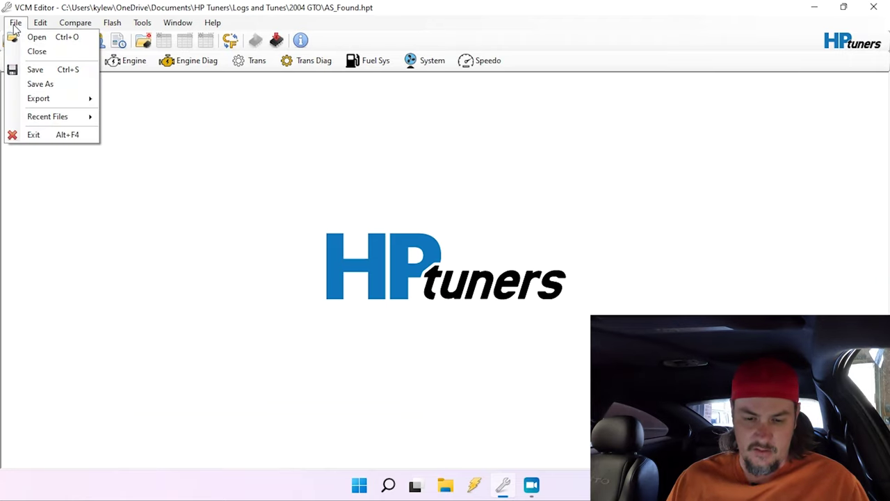
left_click(39, 84)
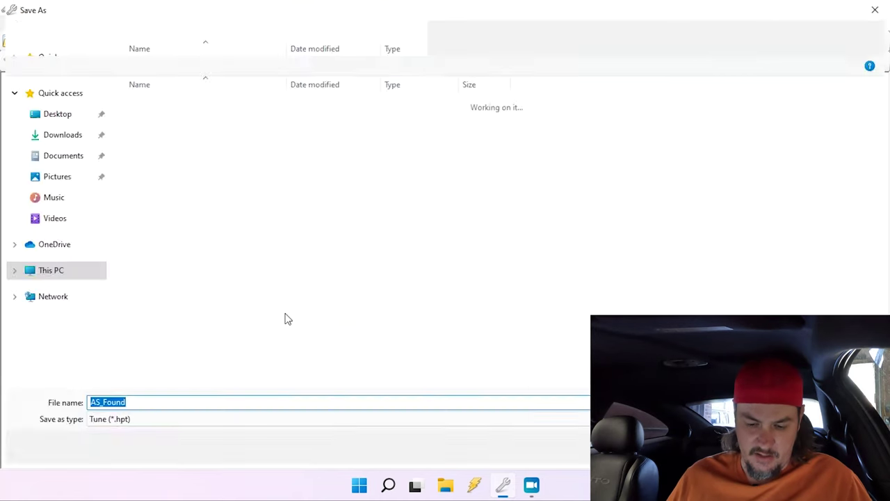
type("*F")
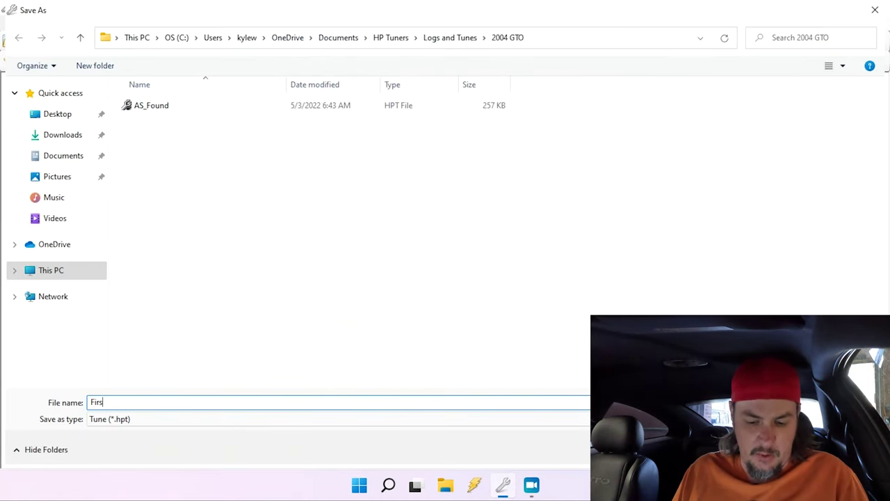
type("irst_Ee")
key("BackSpace")
type("dit")
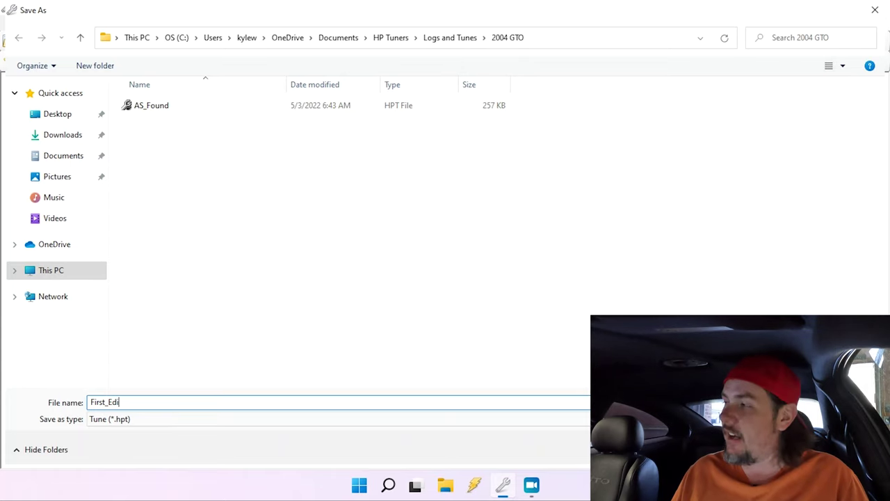
key("Return")
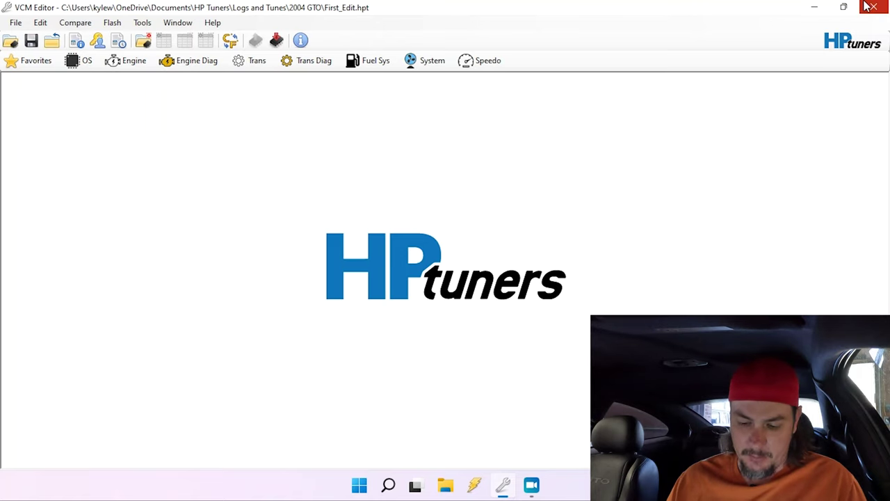
left_click(476, 487)
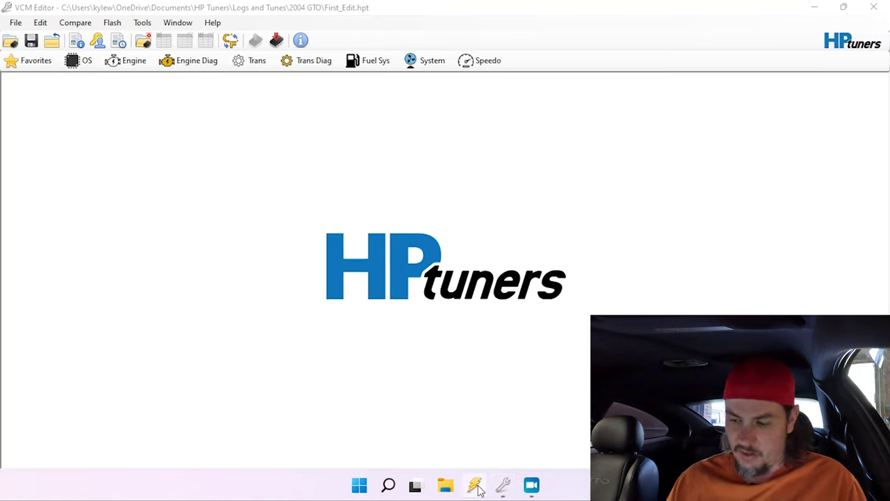
Step: Close VCM Editor and repoll the scanner for supported parameters from the Vehicle menu
left_click(874, 7)
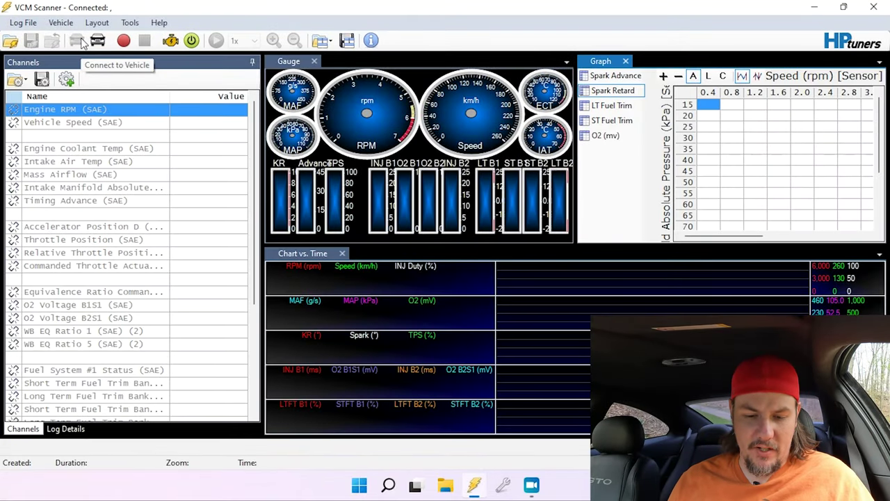
left_click(67, 25)
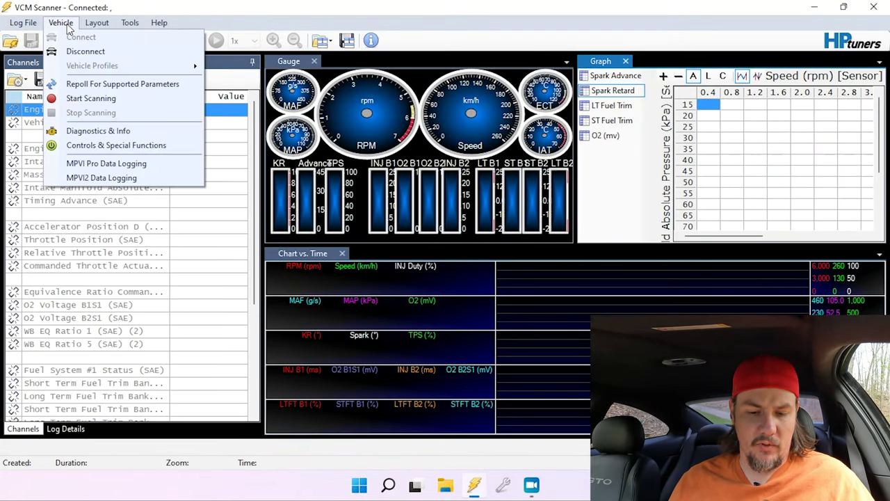
left_click(92, 91)
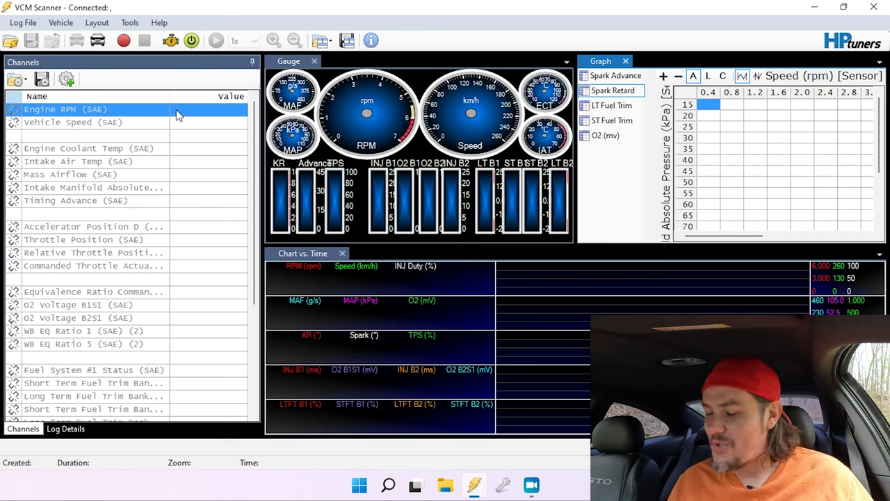
Step: Disconnect, reconnect to the GTO, and repoll for supported parameters
left_click(98, 42)
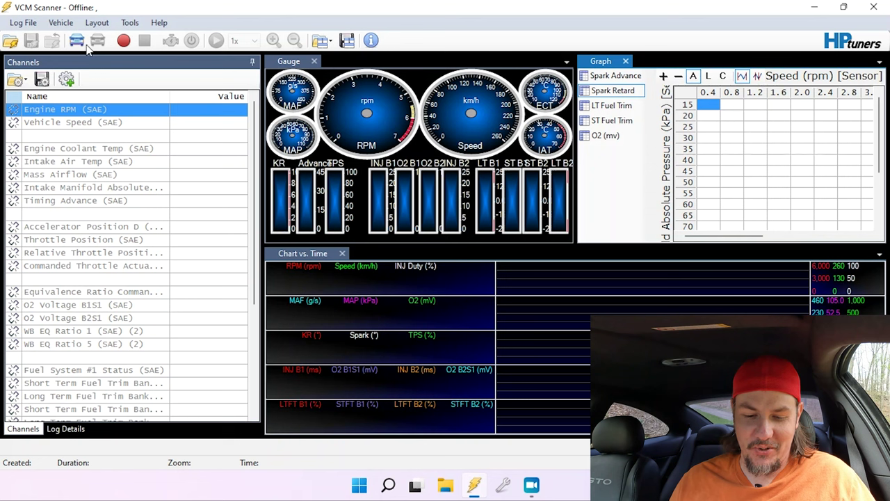
left_click(77, 41)
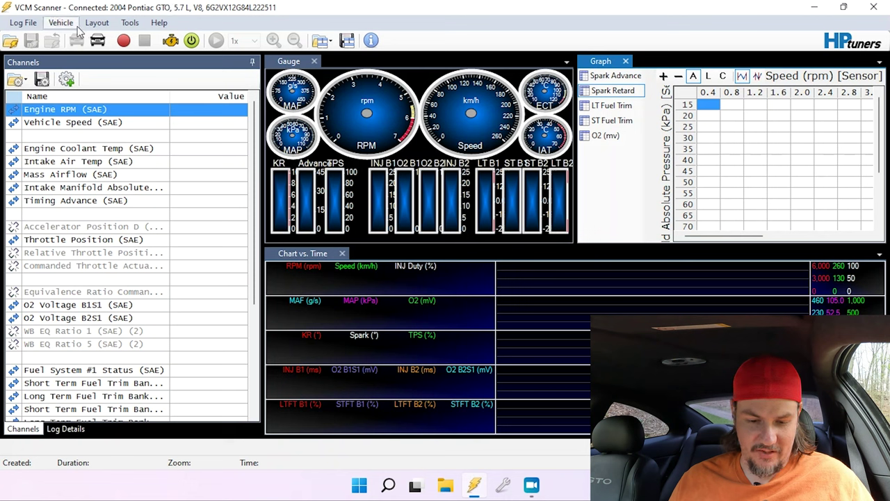
left_click(77, 27)
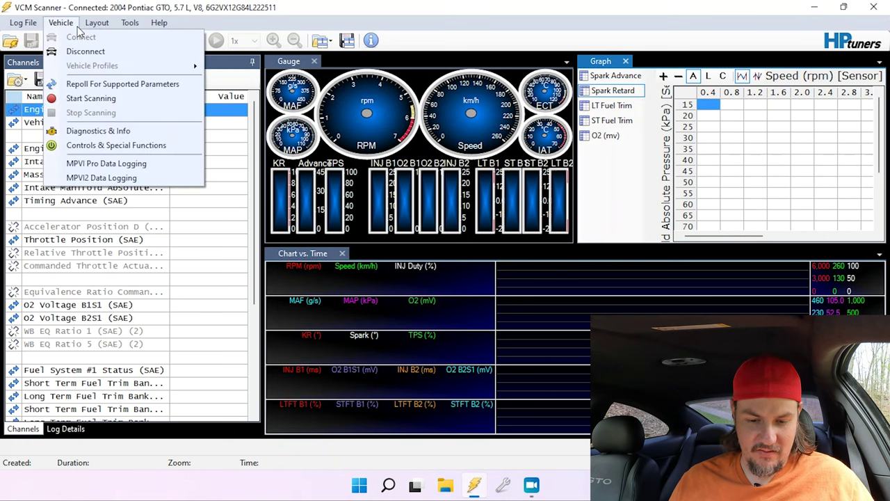
left_click(101, 85)
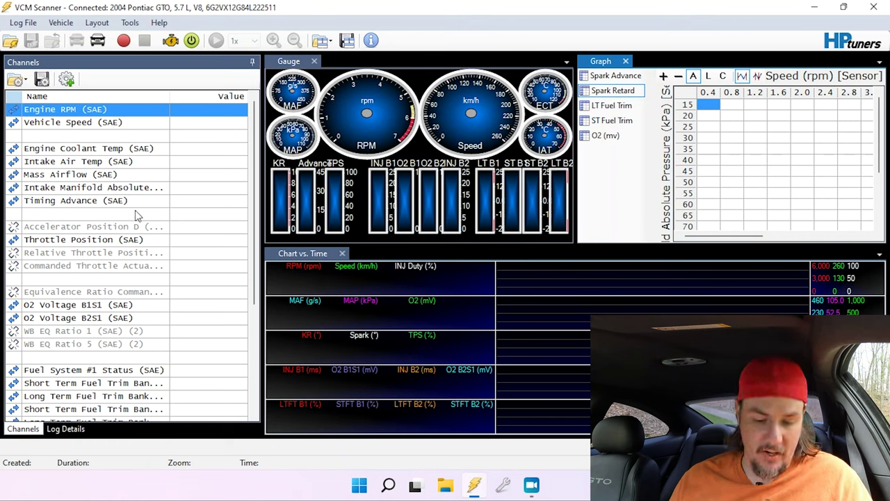
Step: Delete the unsupported channels: accelerator/throttle, equivalence ratios, fuel pressure/level, voltage, load and barometric pressure
left_click(142, 227)
key("Delete")
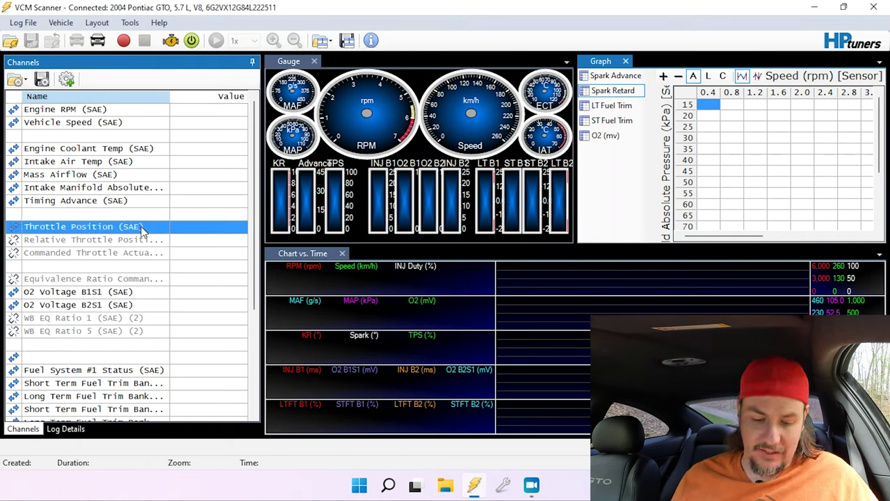
key("Down")
key("Delete")
key("Delete")
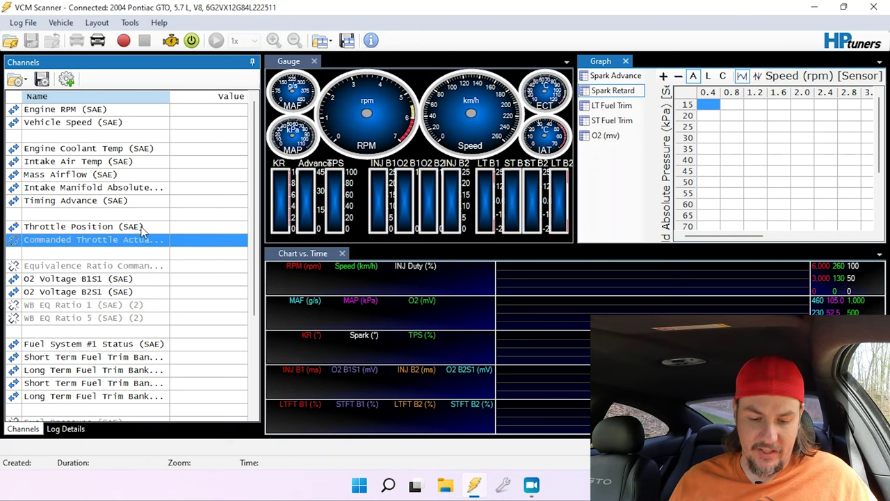
key("Down")
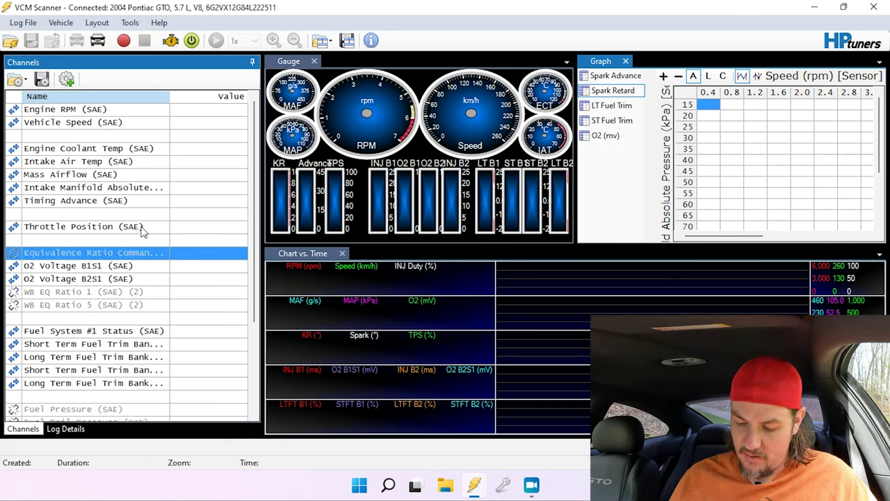
key("Delete")
key("Down")
key("Down")
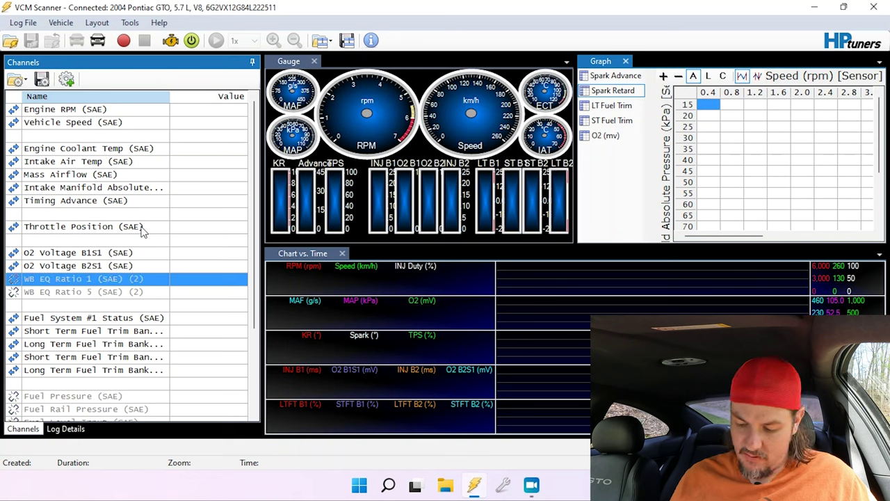
key("Delete")
key("Delete")
key("Down")
key("Down")
key("Down")
key("Down")
key("Down")
key("Down")
key("Down")
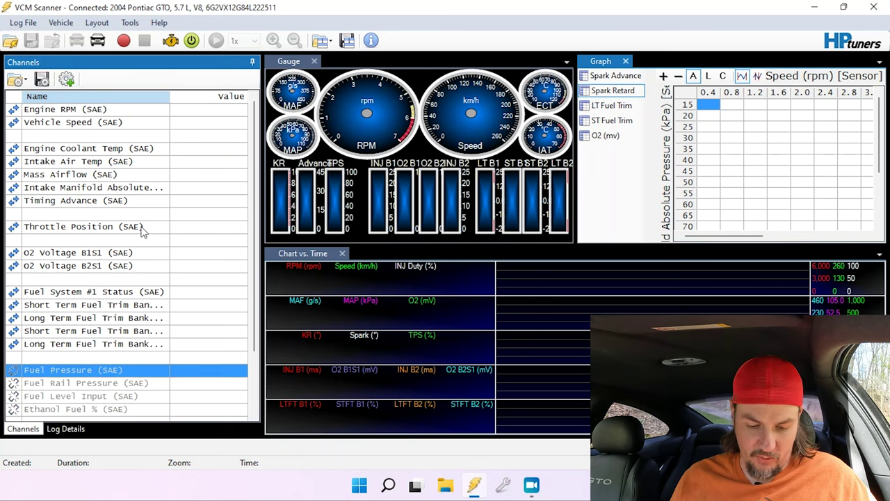
key("Delete")
key("Delete")
key("Delete")
key("Delete")
key("Delete")
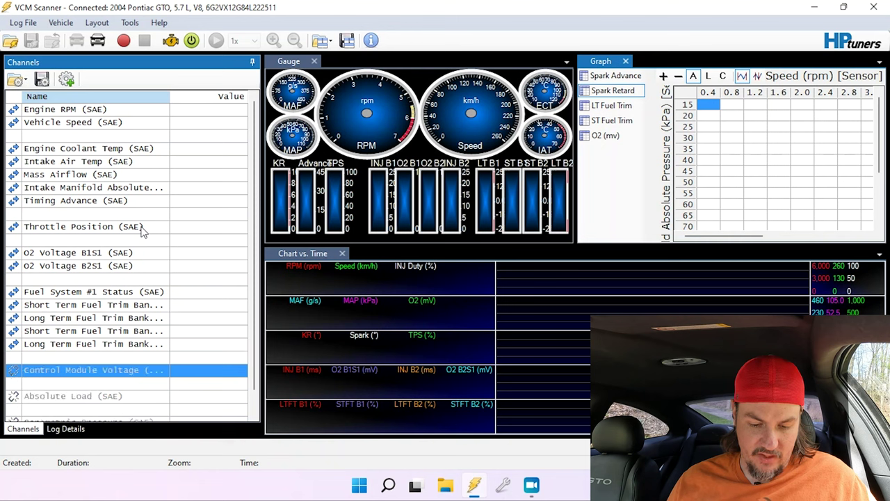
key("Delete")
key("Delete")
key("Delete")
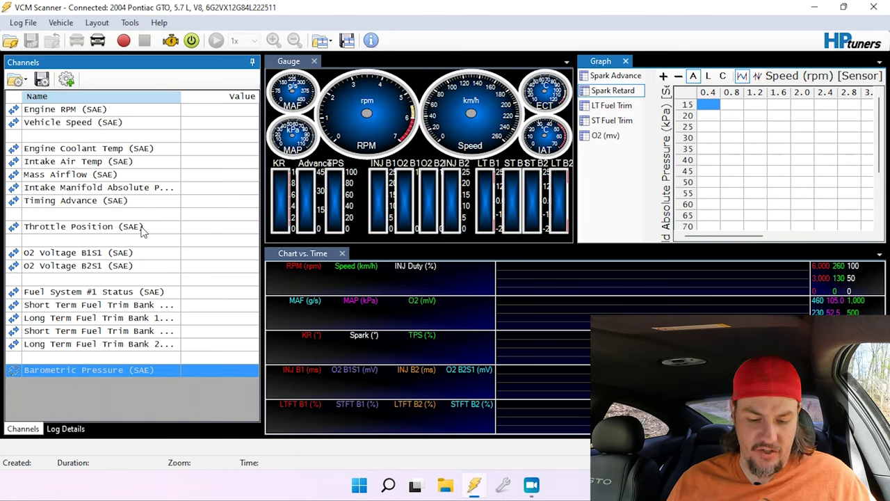
key("Delete")
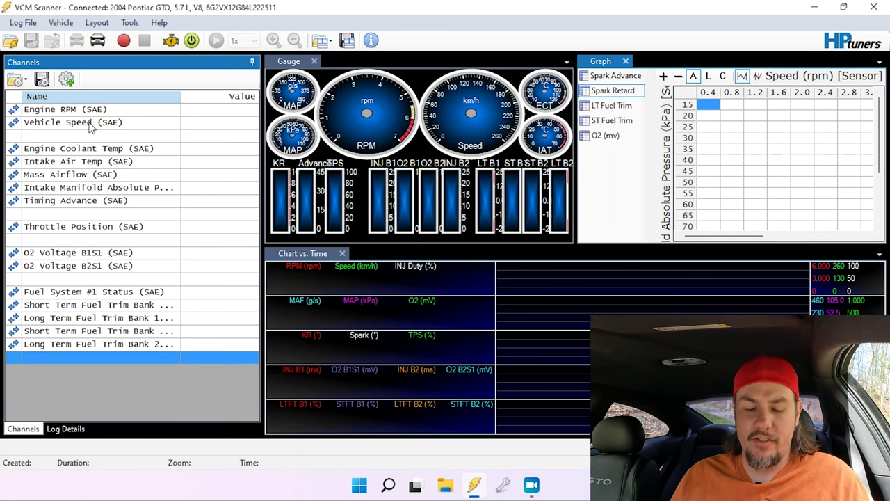
Step: Select down to Timing Advance and try a 'knock3' Channel Selector search, closing it unused
left_click(80, 176)
left_click(89, 191)
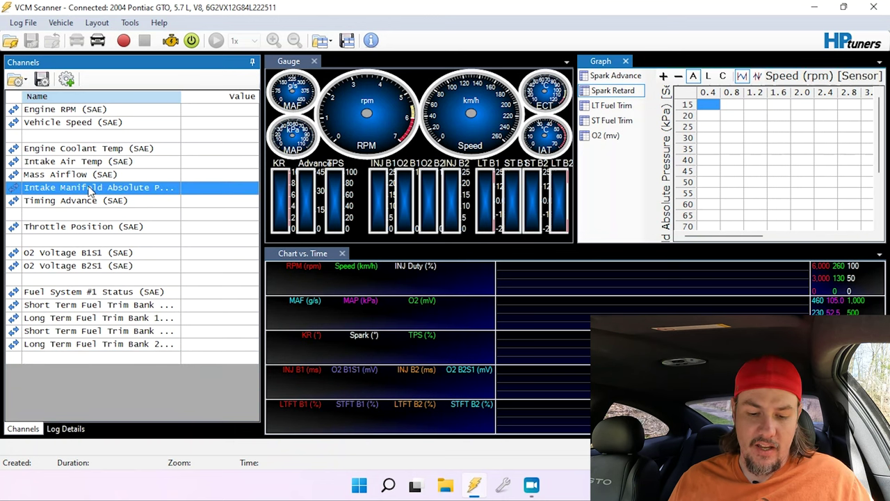
left_click(97, 203)
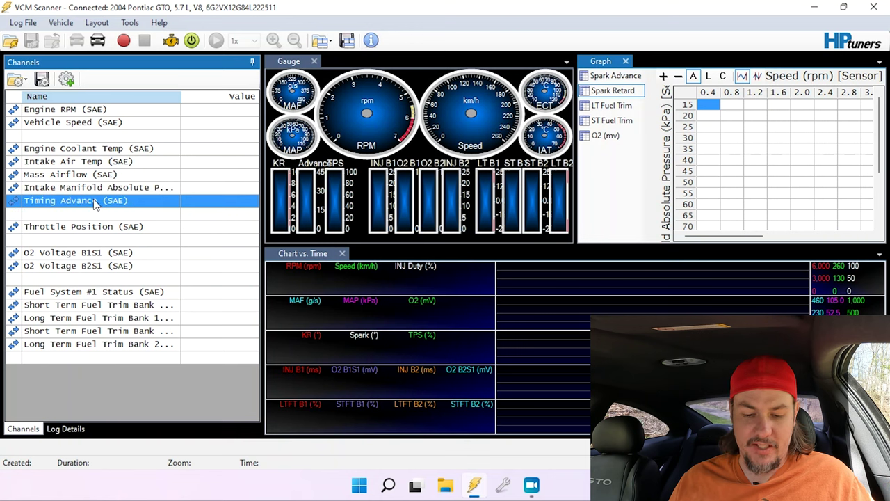
right_click(94, 204)
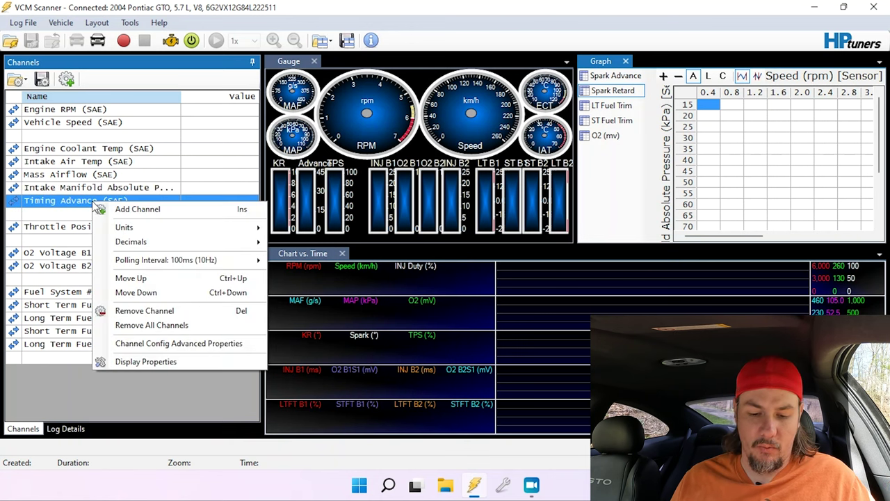
left_click(133, 209)
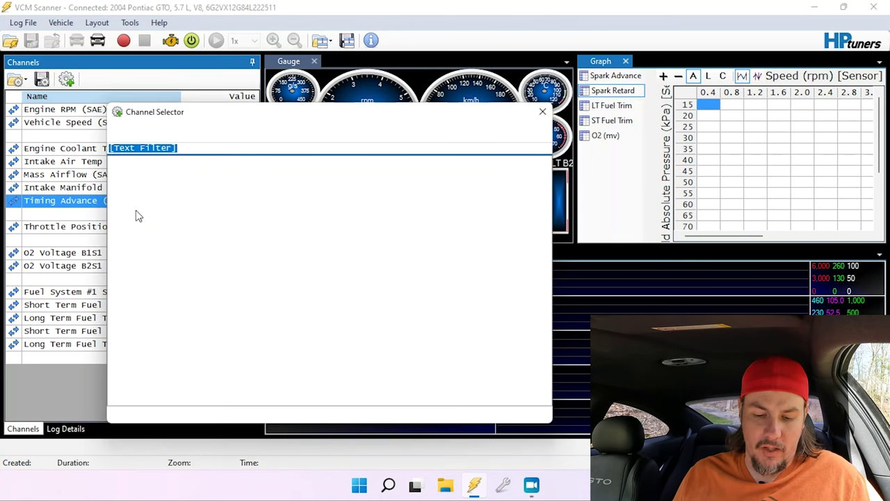
type("knock")
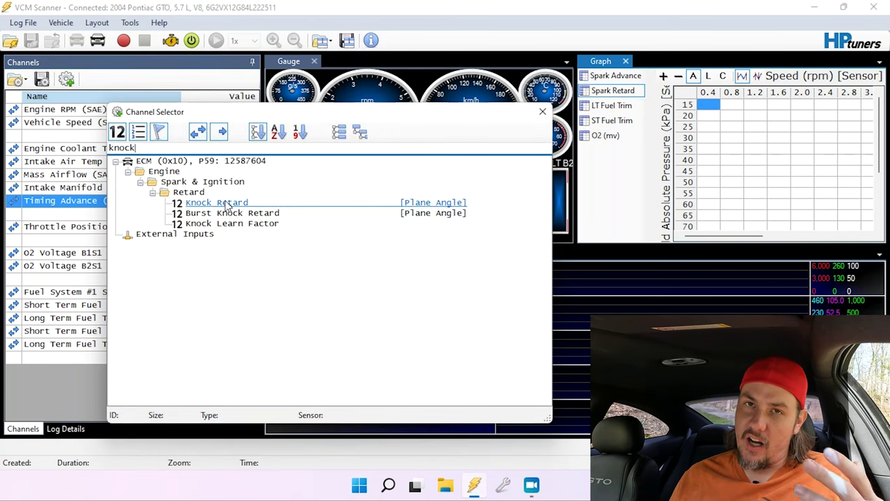
type("3")
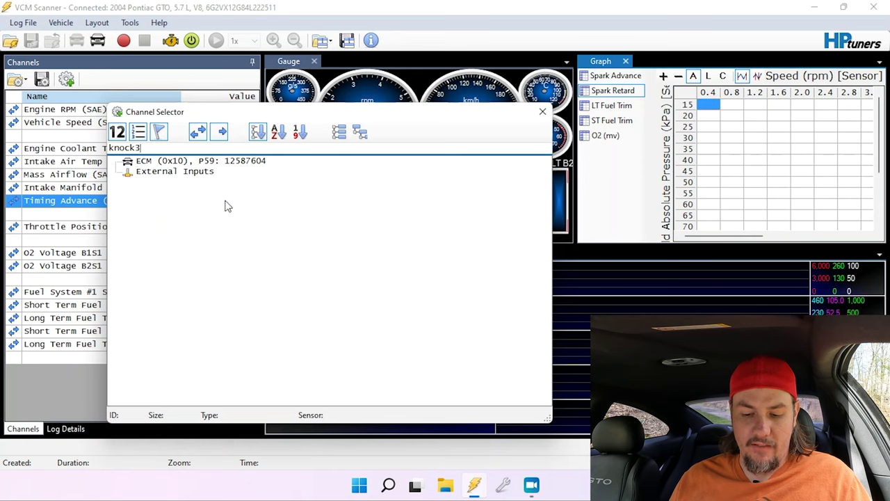
left_click(165, 161)
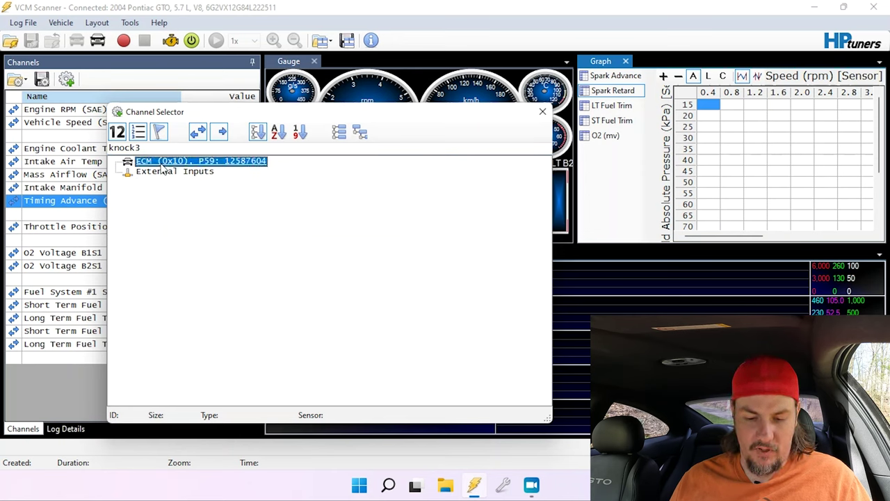
left_click(163, 173)
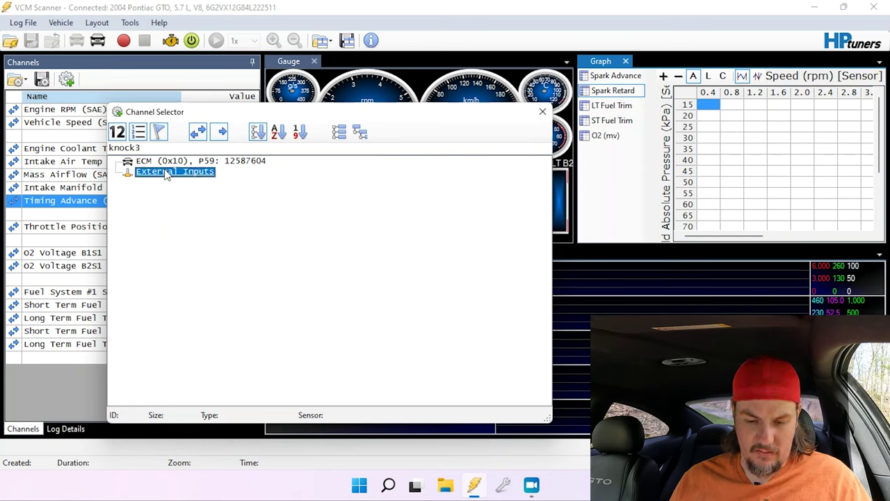
left_click(542, 111)
Step: Add the Knock Retard channel after Timing Advance using a 'knock' filter
right_click(83, 205)
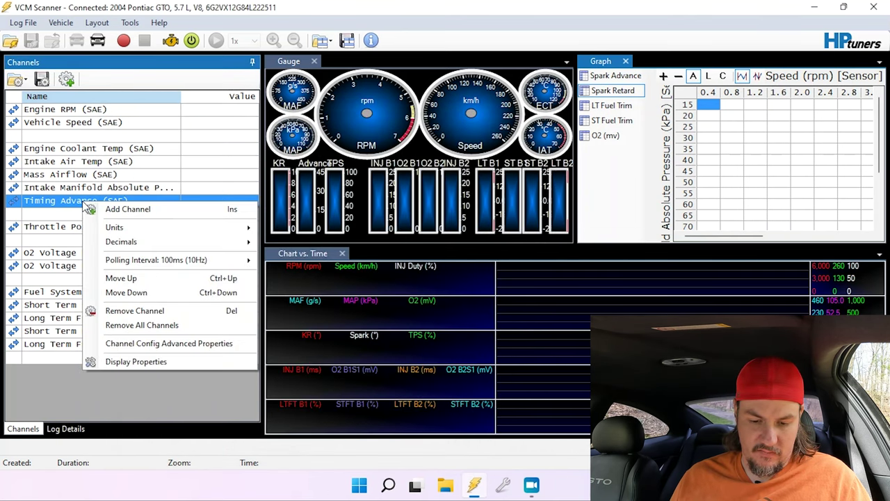
left_click(102, 210)
type("knock")
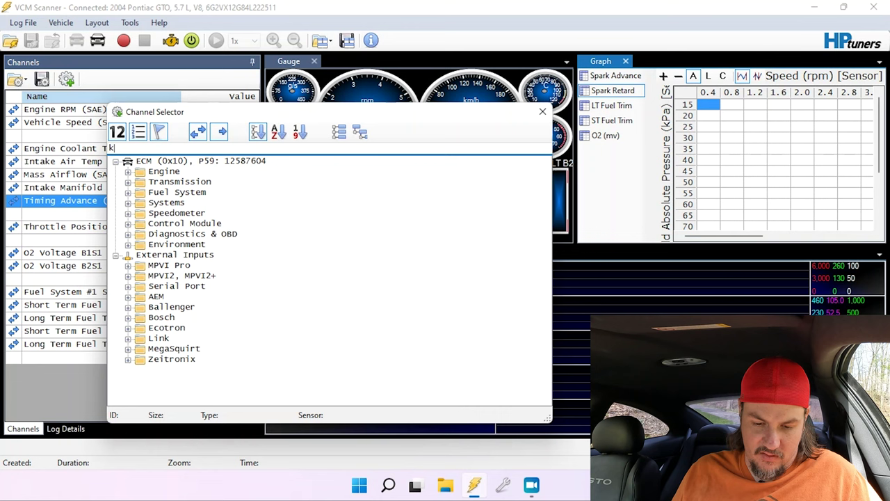
left_click(234, 202)
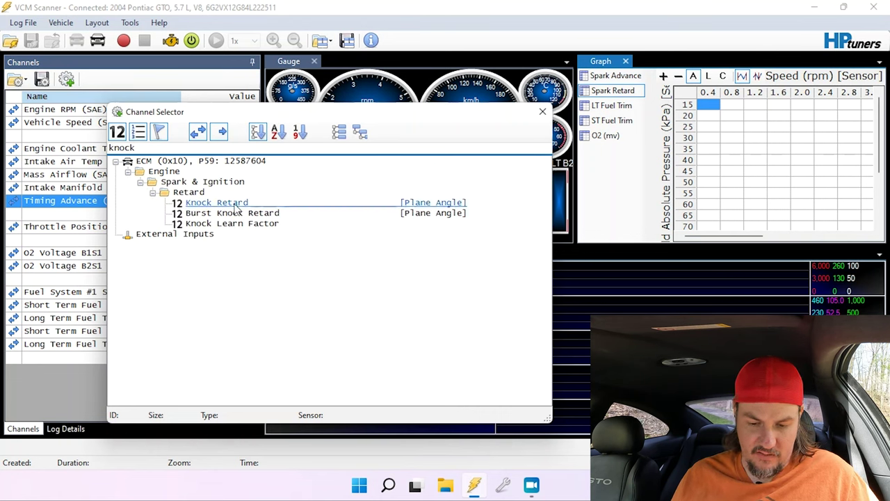
double_click(239, 181)
double_click(240, 183)
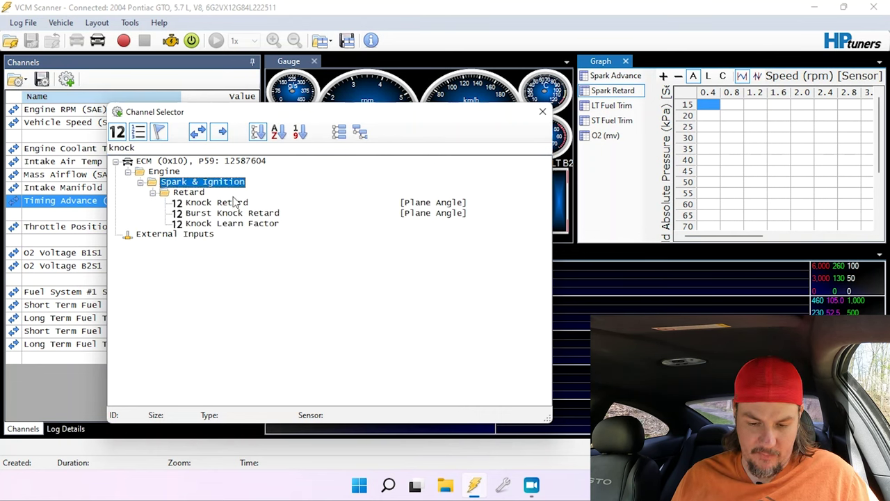
left_click(239, 203)
double_click(240, 203)
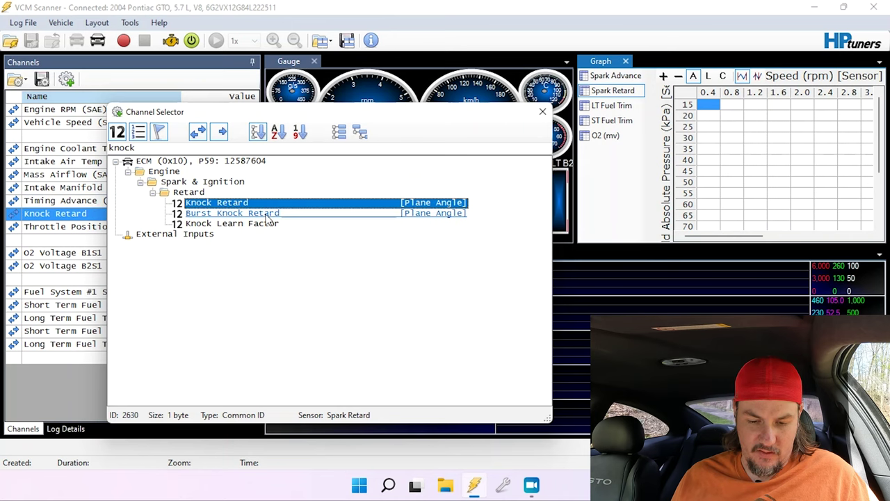
left_click(543, 112)
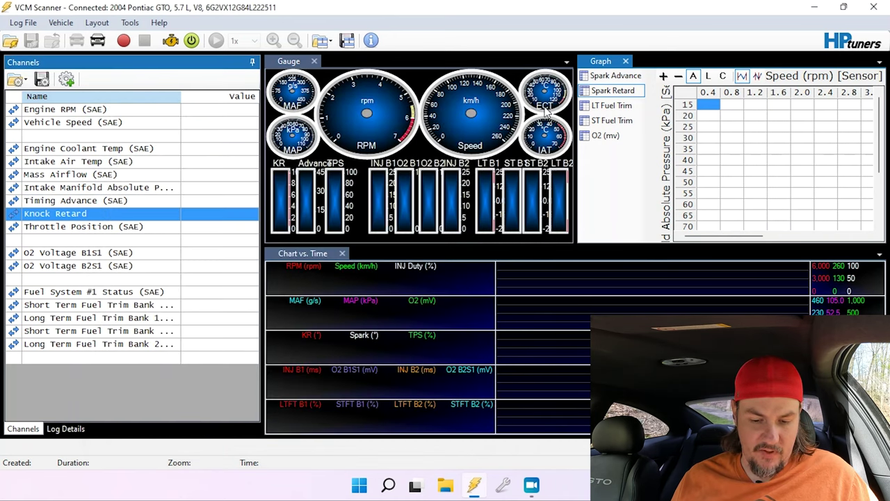
left_click(172, 228)
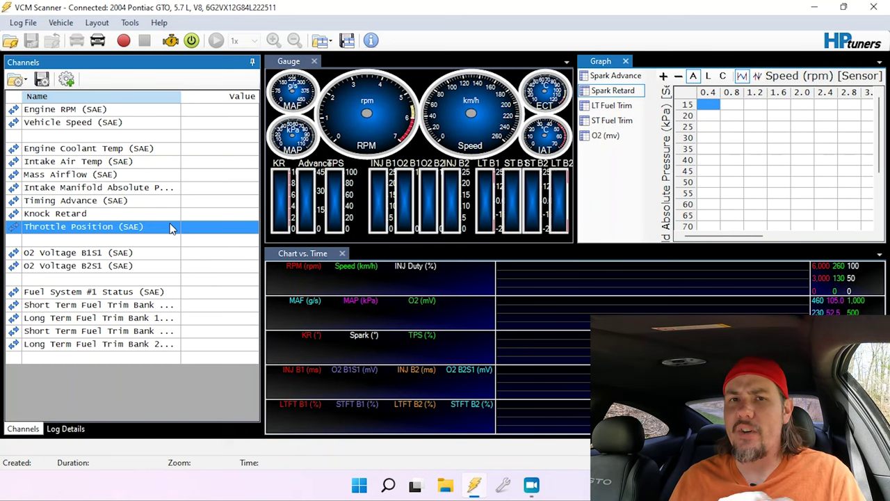
Step: Delete Throttle Position (SAE) and add the plain Throttle Position channel via a 'thro' filter
key("Delete")
right_click(172, 227)
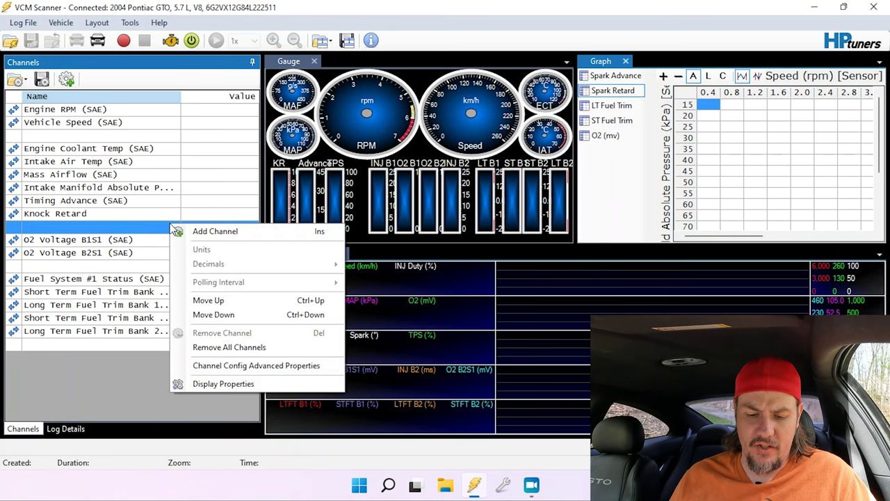
left_click(217, 232)
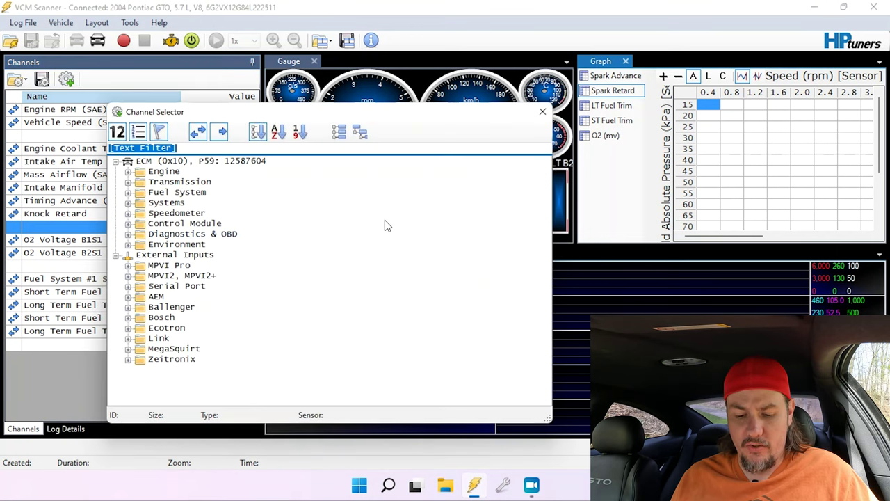
type("thro")
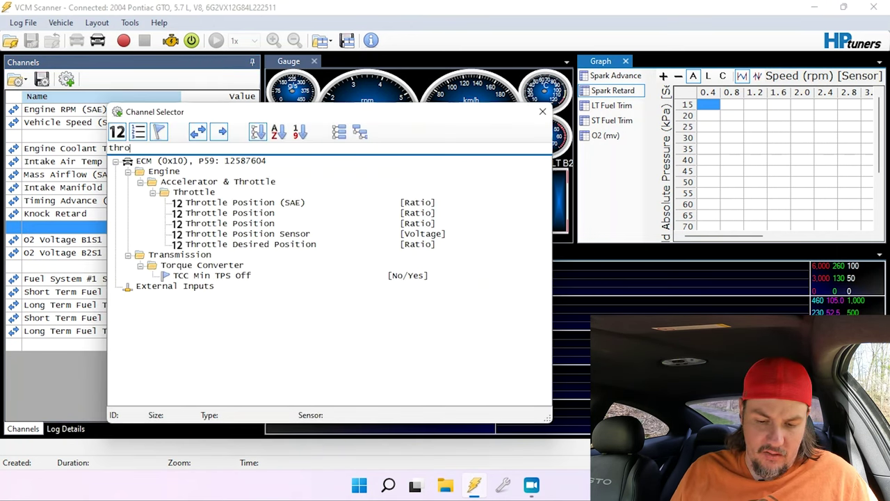
left_click(280, 214)
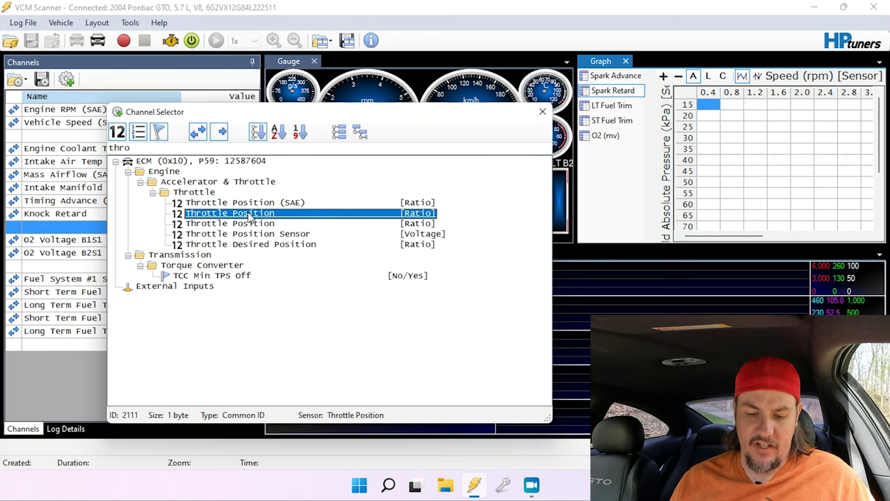
double_click(249, 216)
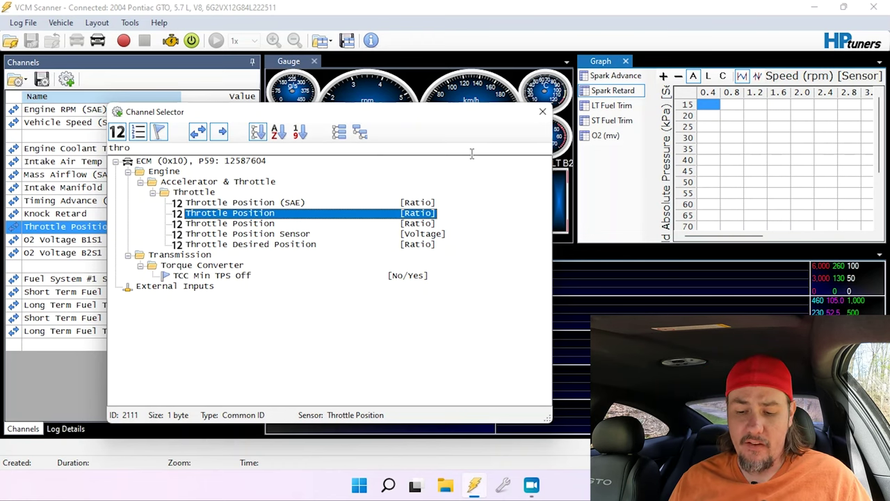
left_click(542, 112)
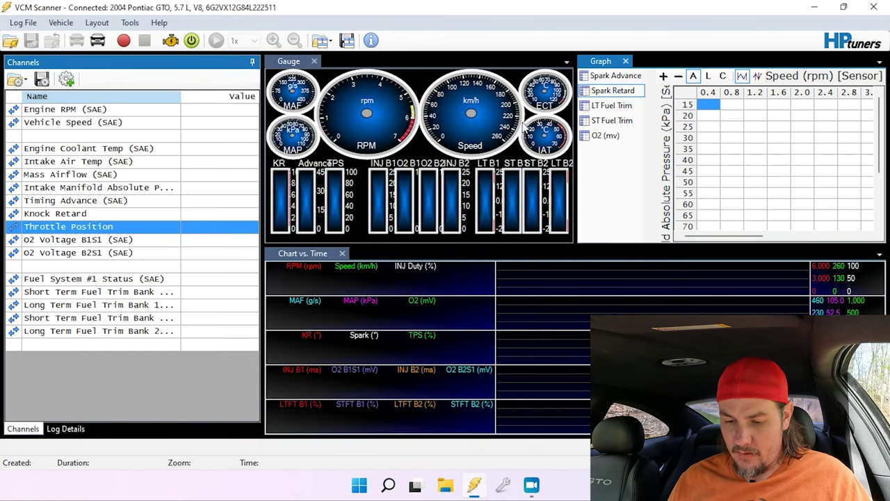
Step: Close the Gauge panel and show the Spark Advance and Spark Retard graph tables
left_click(314, 62)
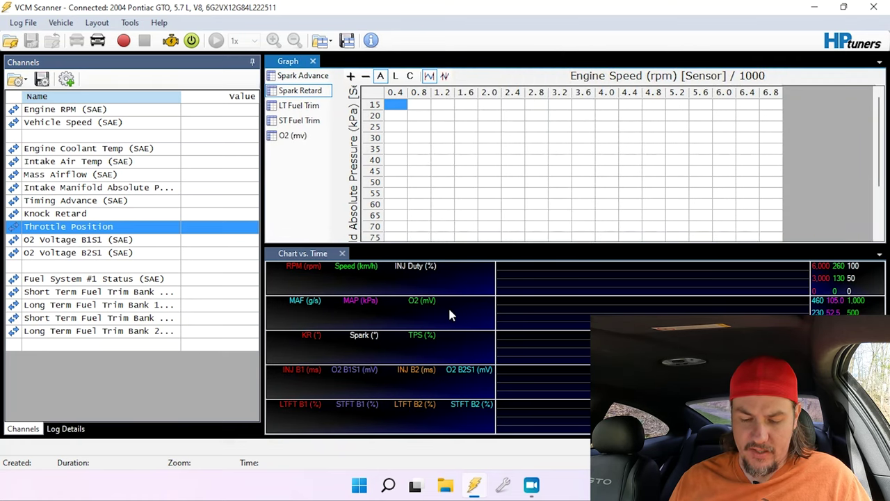
left_click(314, 75)
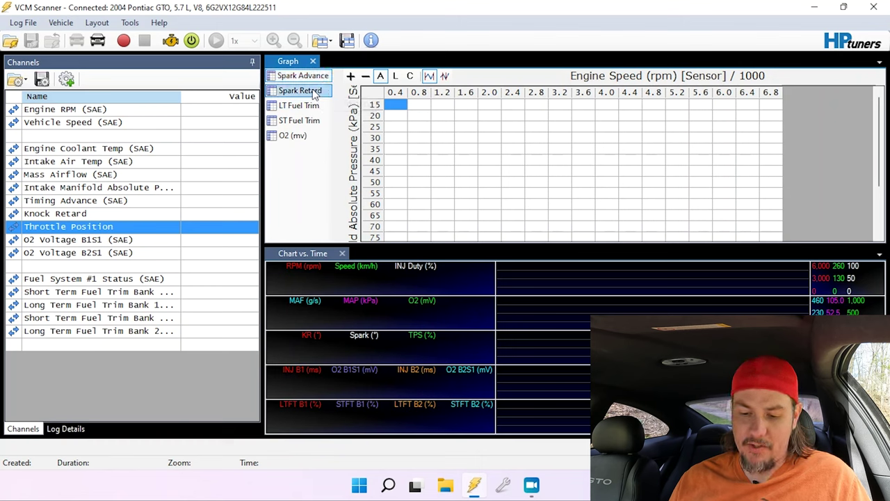
left_click(306, 91)
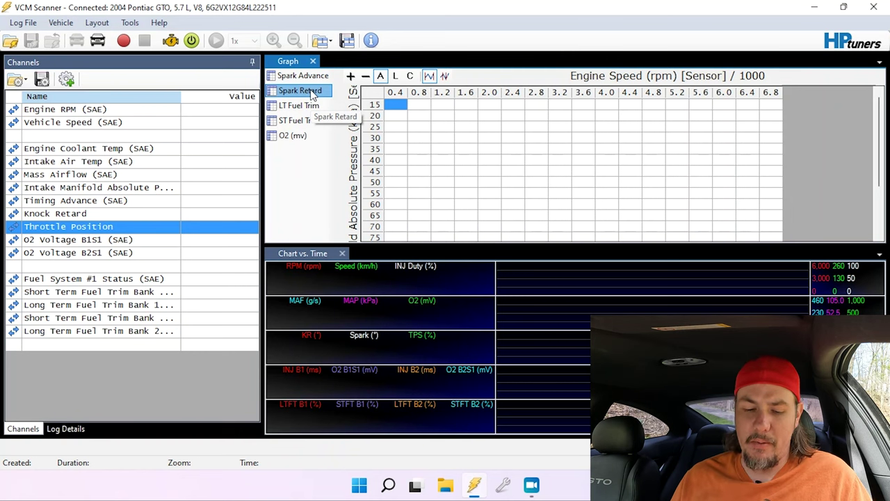
Step: Insert Cylinder Airmass below Throttle Position using an 'airmass' channel filter
right_click(82, 231)
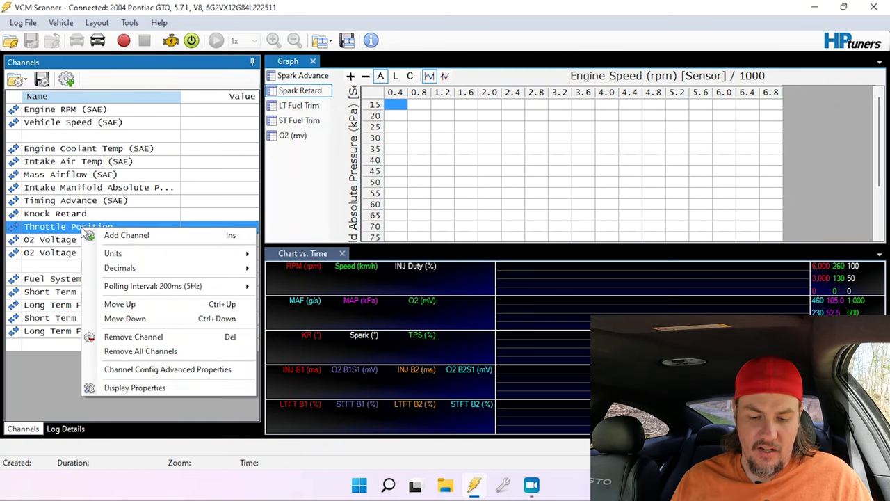
left_click(119, 237)
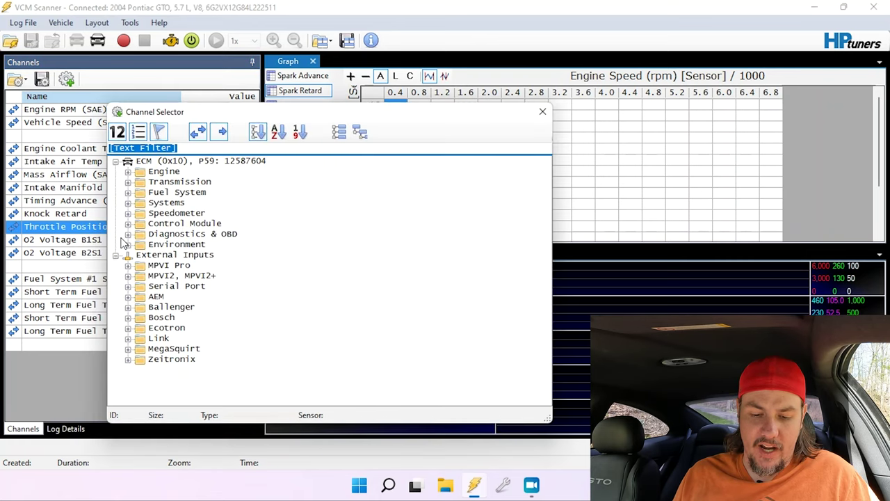
type("airmass5")
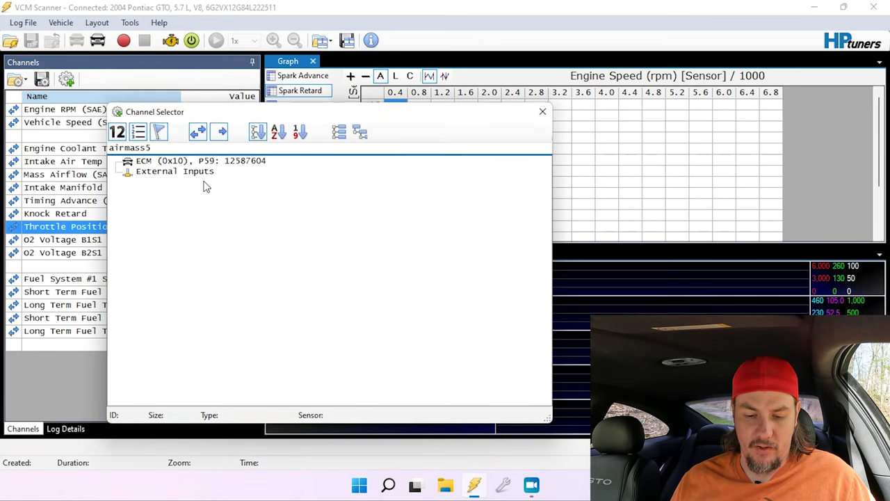
key("BackSpace")
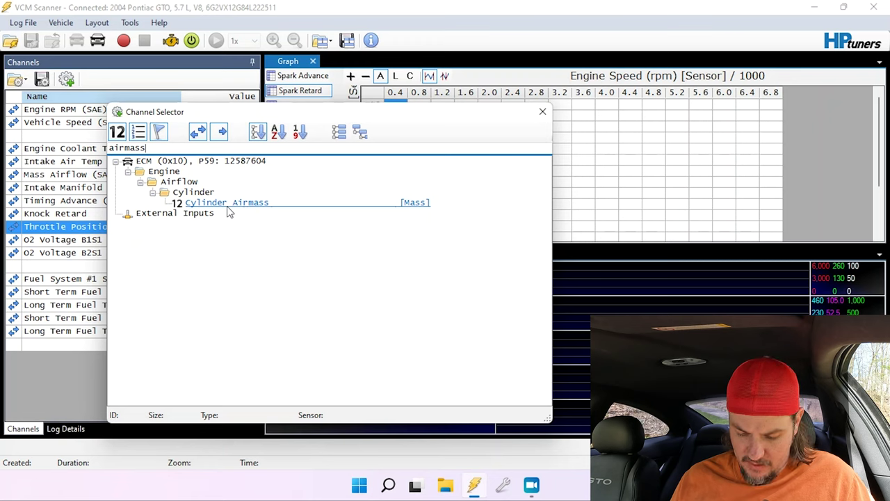
type(".")
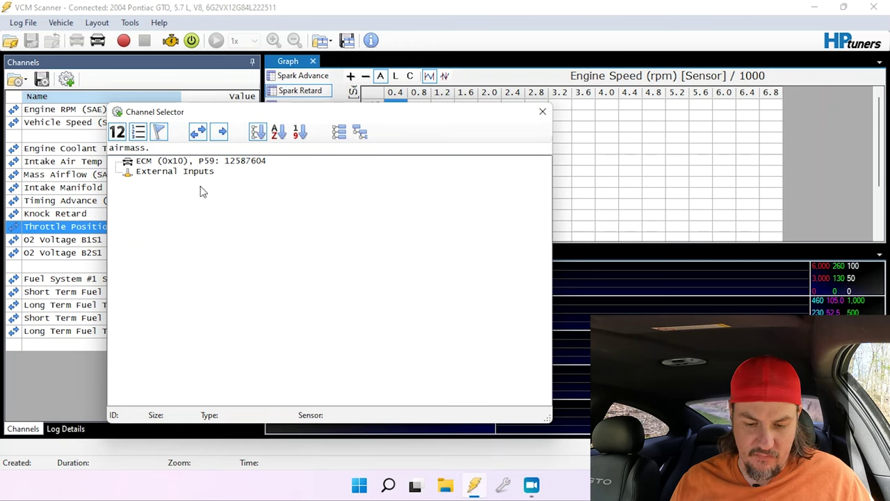
double_click(159, 149)
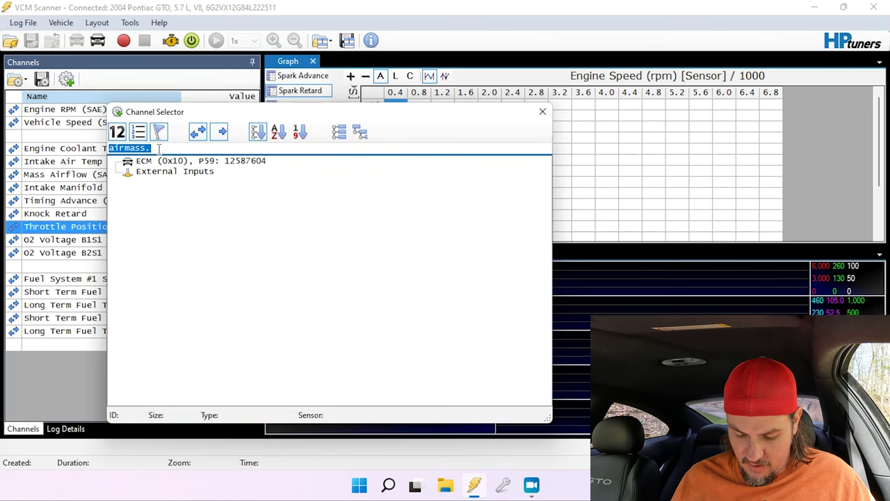
left_click(160, 149)
key("BackSpace")
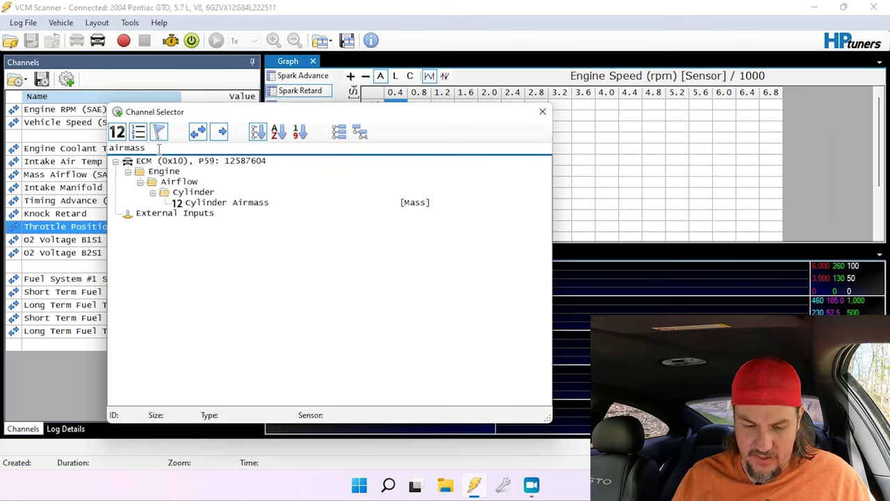
double_click(200, 204)
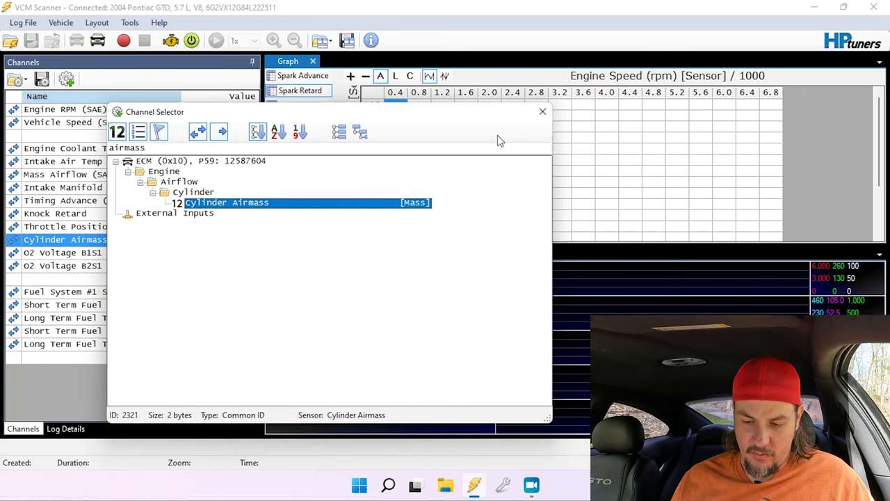
left_click(544, 110)
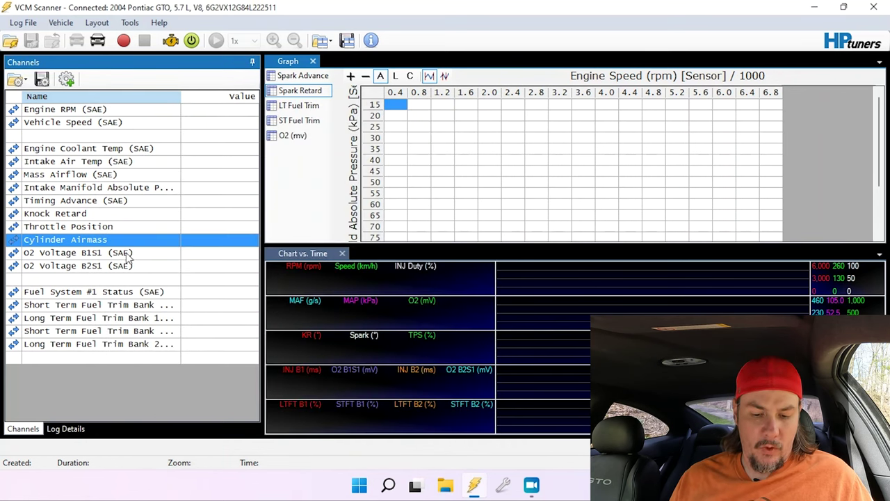
Step: Select the O2 Voltage B1S1/B2S1 and short- and long-term fuel trim channel rows
left_click(128, 256)
left_click(128, 272)
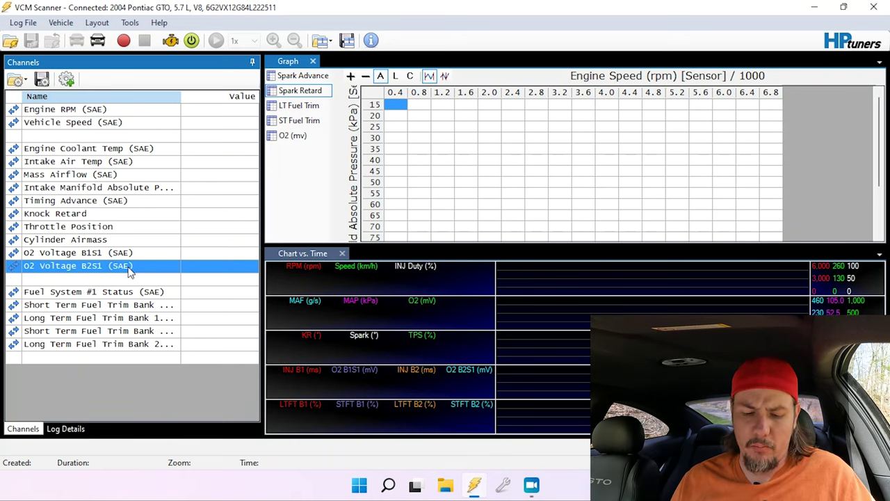
left_click(129, 310)
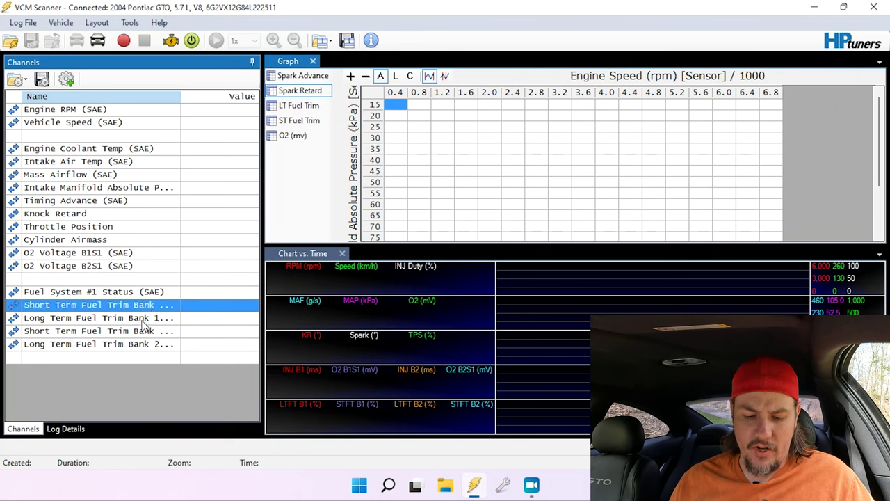
left_click(145, 319)
left_click(146, 332)
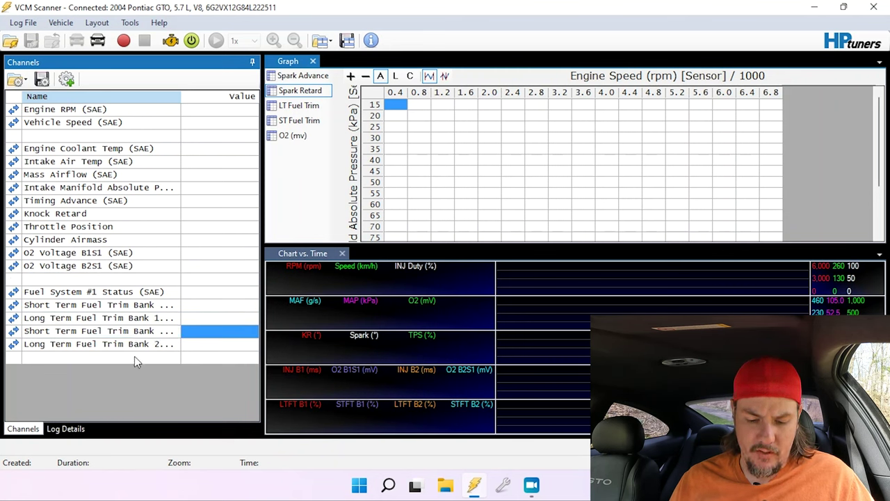
Step: From the empty slot after the last channel, open the Channel Selector filtered by 'mis'
left_click(135, 357)
right_click(134, 357)
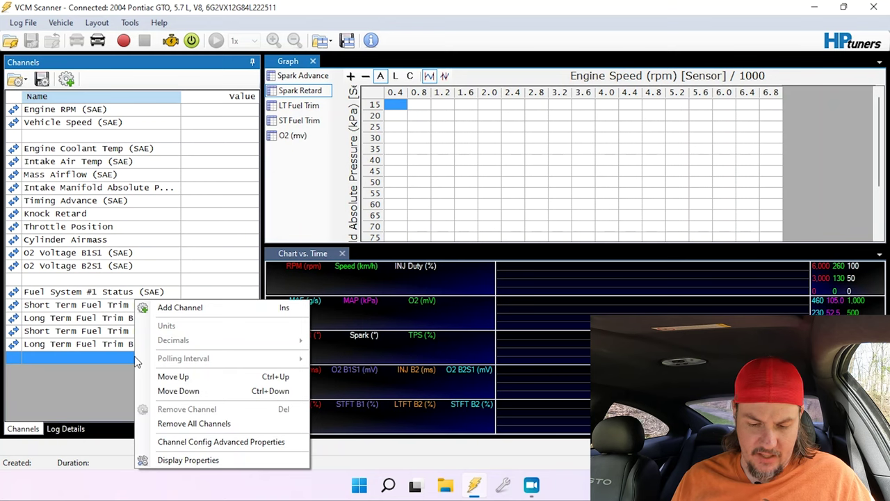
left_click(162, 307)
type("mis")
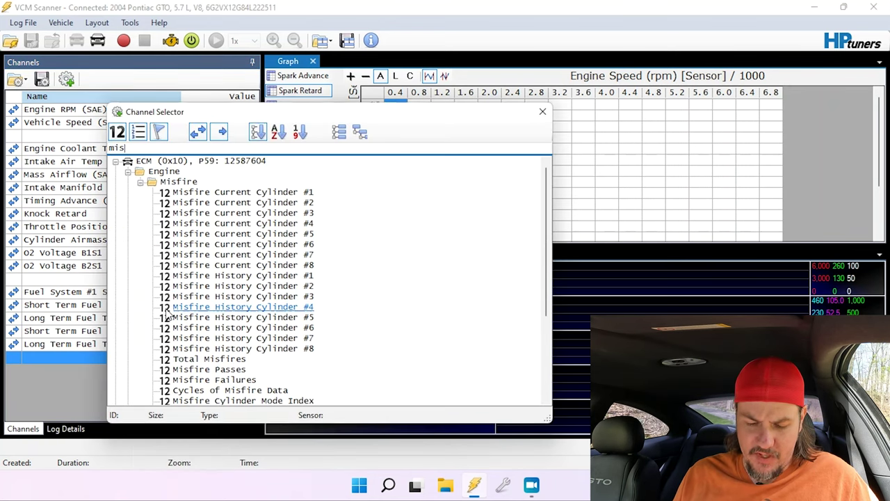
Step: Add Misfire Current Cylinder #1 through #8 channels and close the selector
left_click(250, 192)
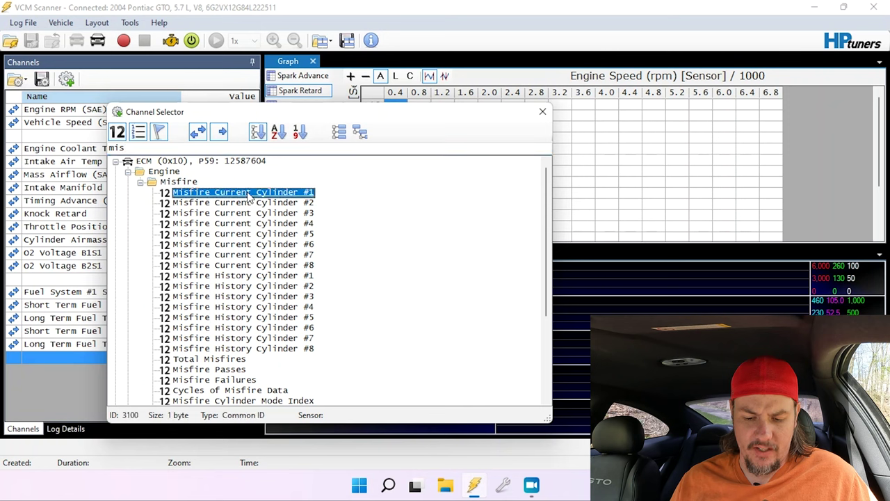
left_click(252, 267)
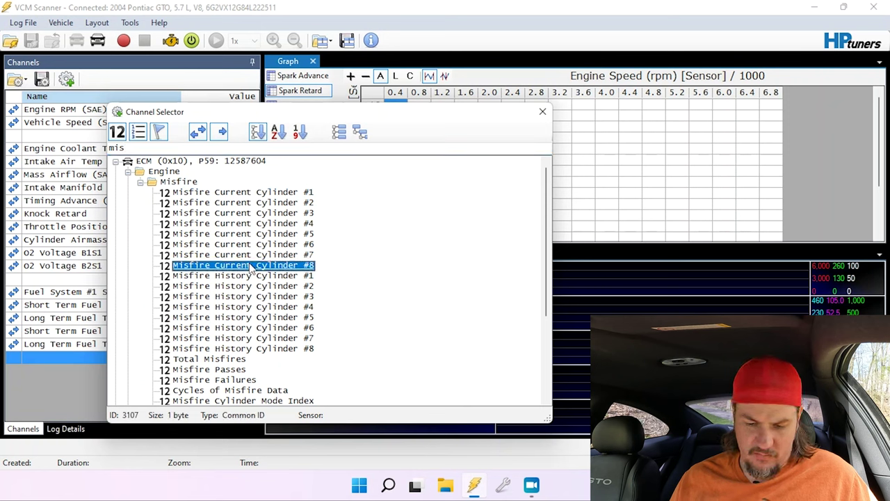
double_click(254, 195)
left_click(261, 203)
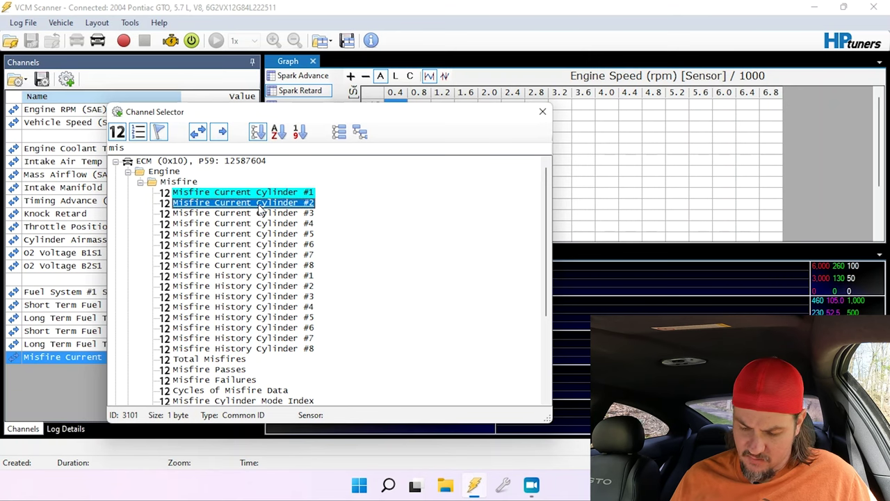
double_click(259, 205)
left_click(260, 210)
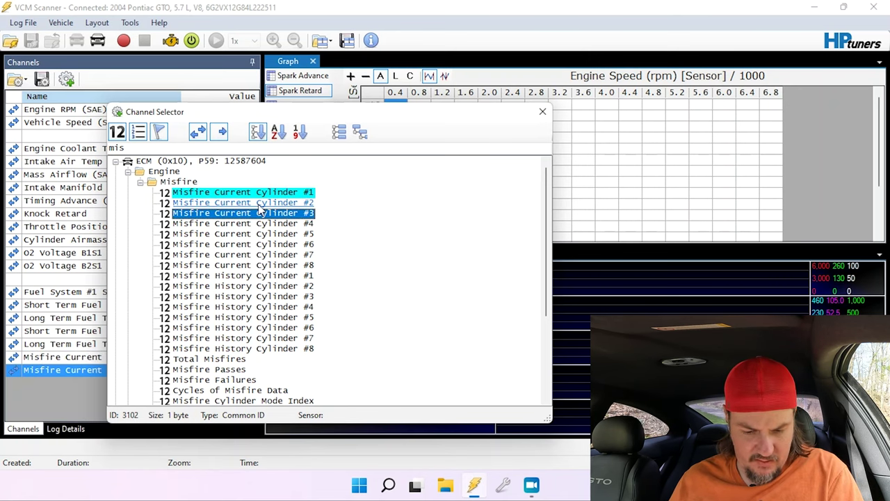
key("Return")
key("Return")
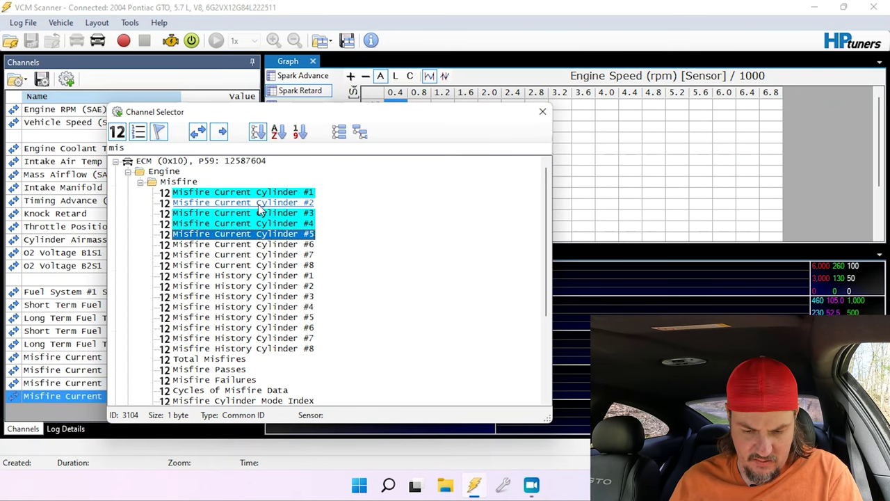
key("Return")
key("Return")
key("Return")
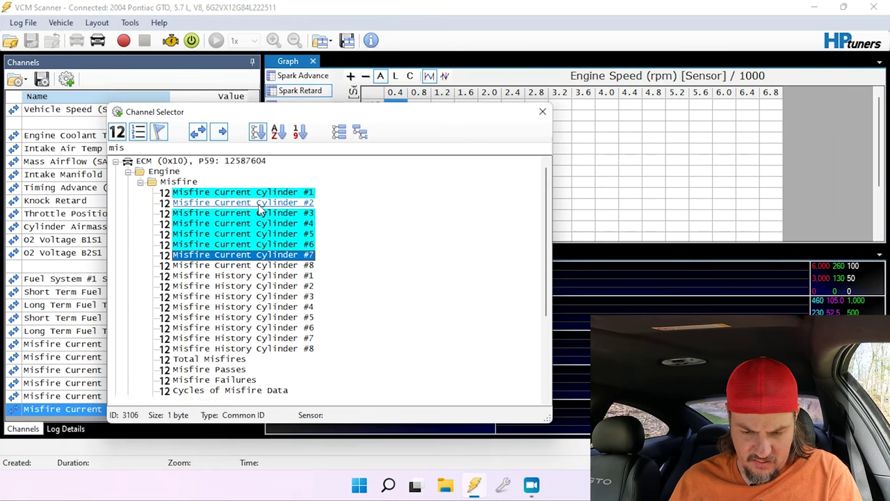
key("Return")
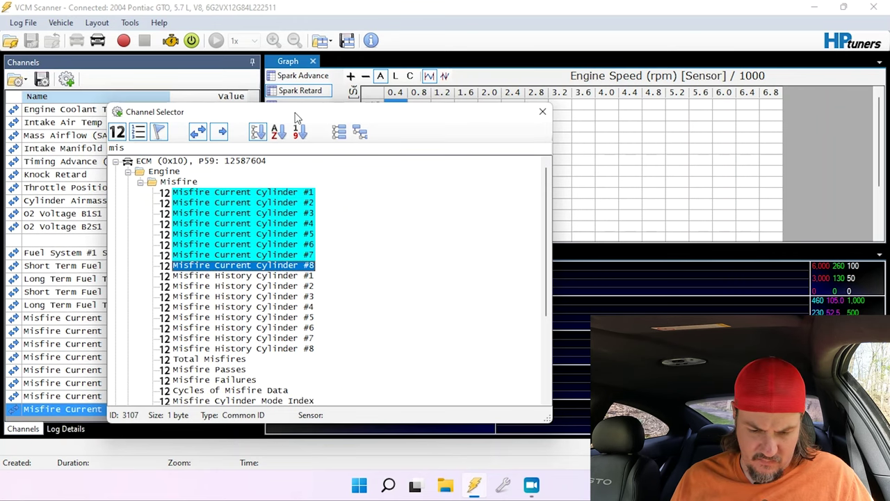
left_click_drag(295, 116, 515, 104)
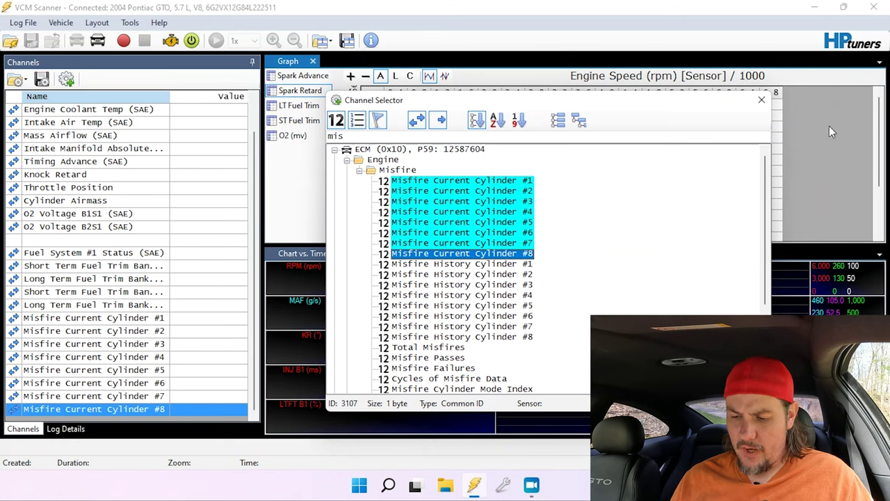
left_click(762, 100)
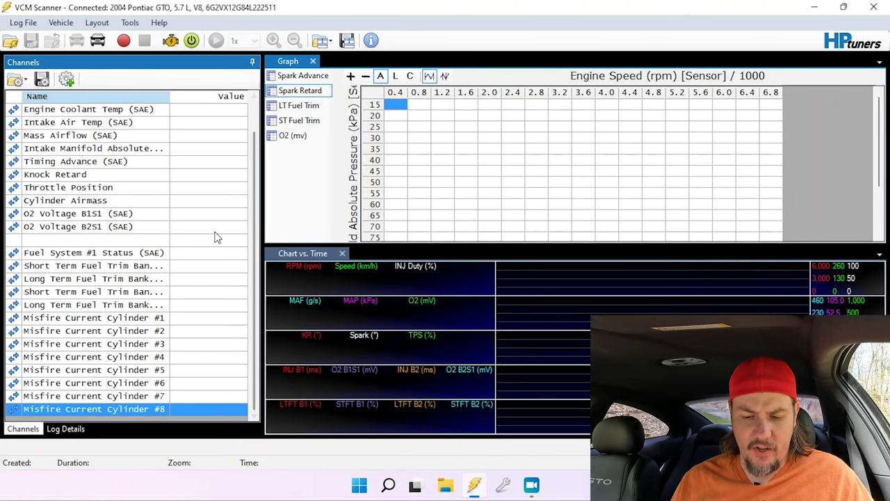
Step: Insert the Mass Airflow Sensor frequency channel below Mass Airflow (SAE) using the 'mass' filter
scroll(215, 237, "up", 1)
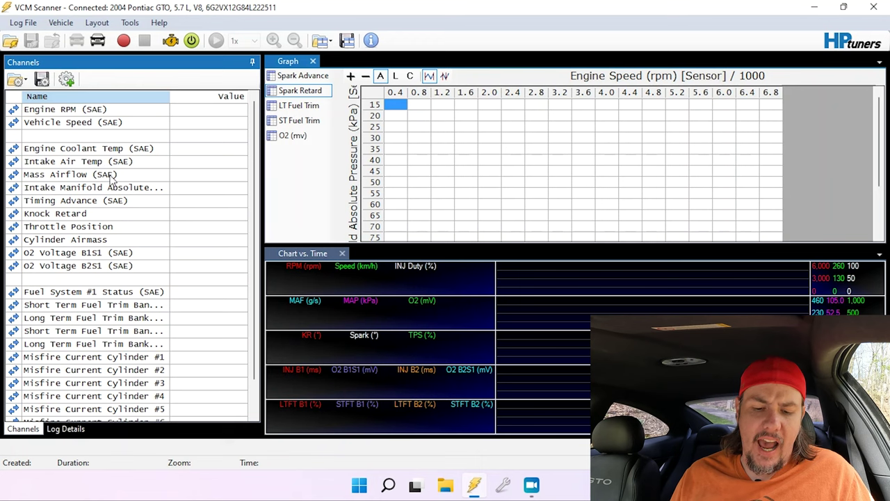
left_click(111, 178)
right_click(115, 181)
left_click(163, 184)
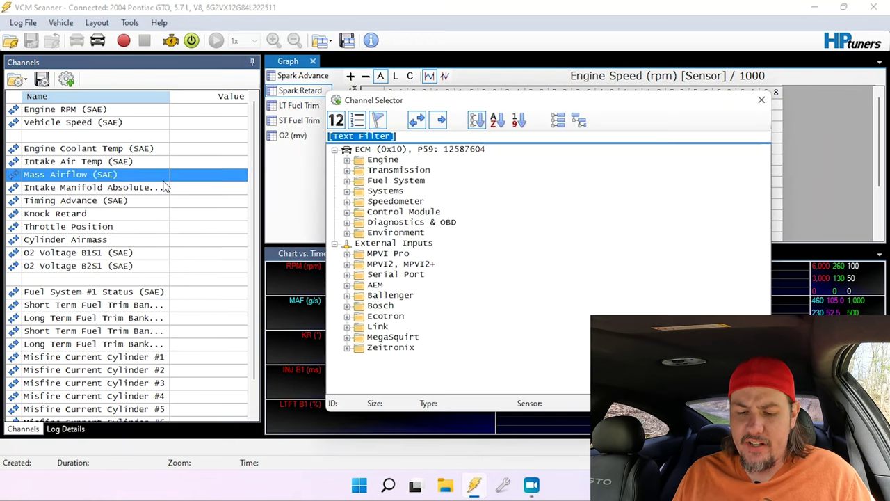
type("mass")
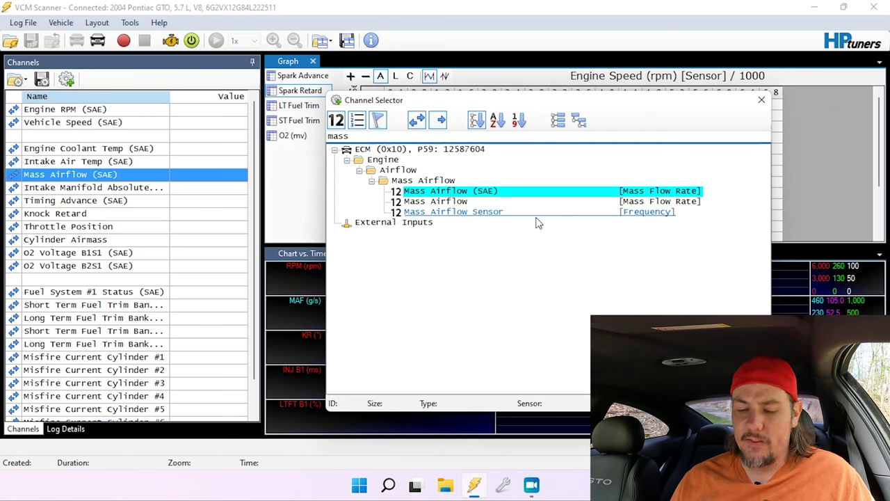
double_click(507, 214)
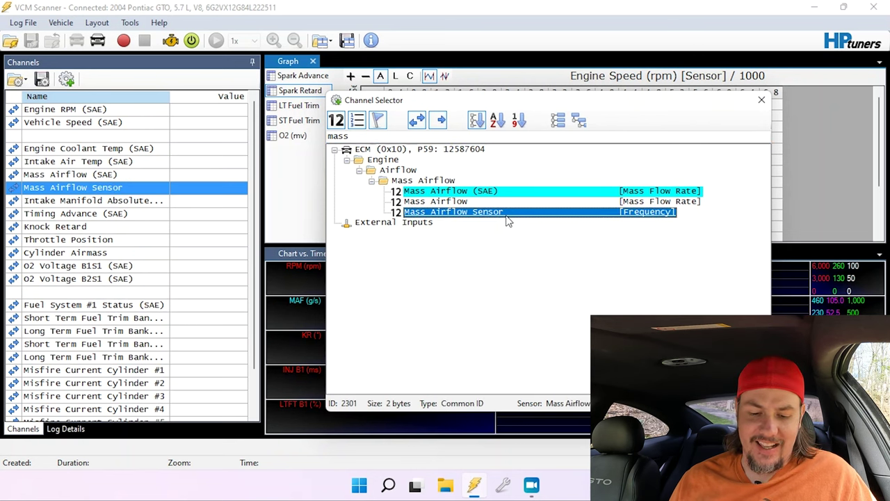
left_click(762, 99)
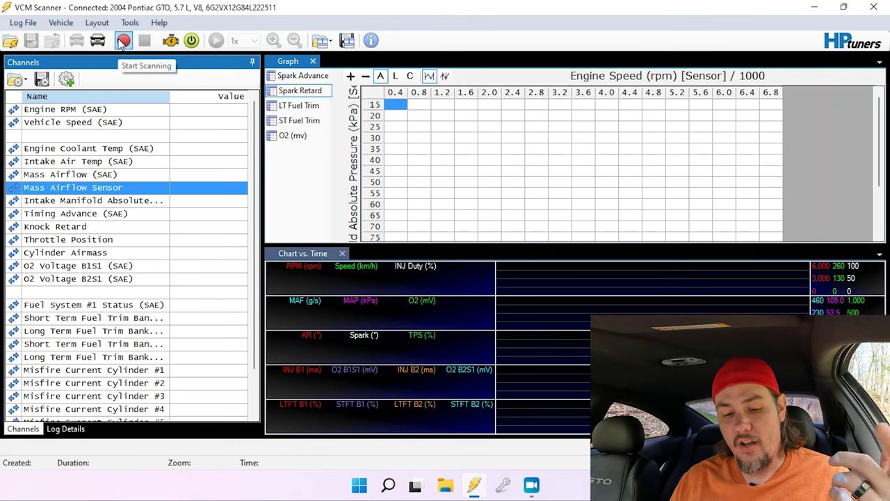
left_click(171, 42)
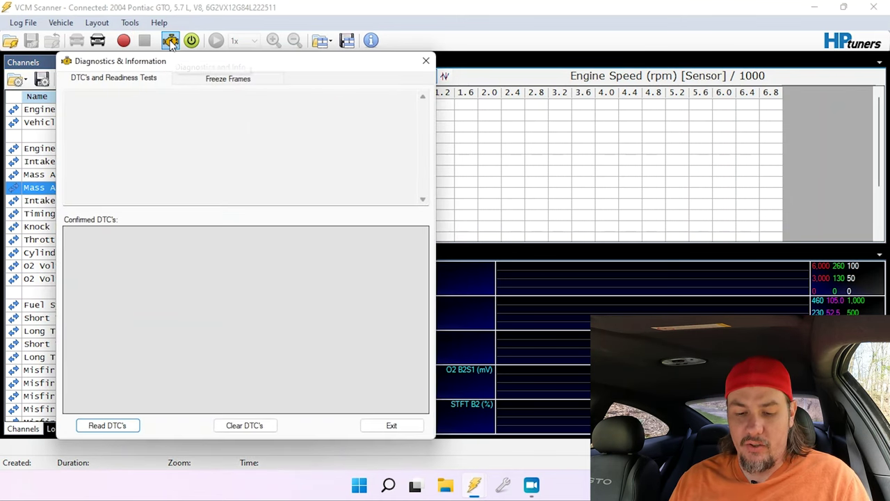
Step: Read DTCs, clear the P1626 code, re-read to confirm none remain, then exit
left_click(111, 428)
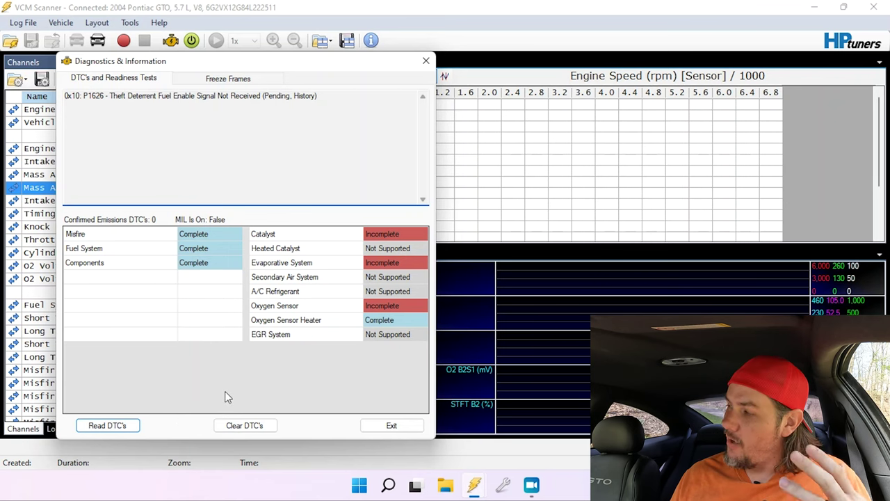
left_click(234, 423)
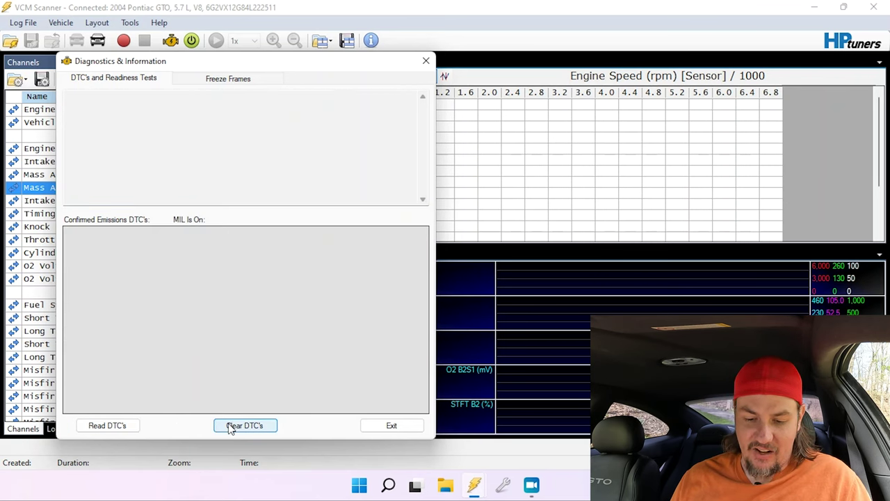
left_click(126, 428)
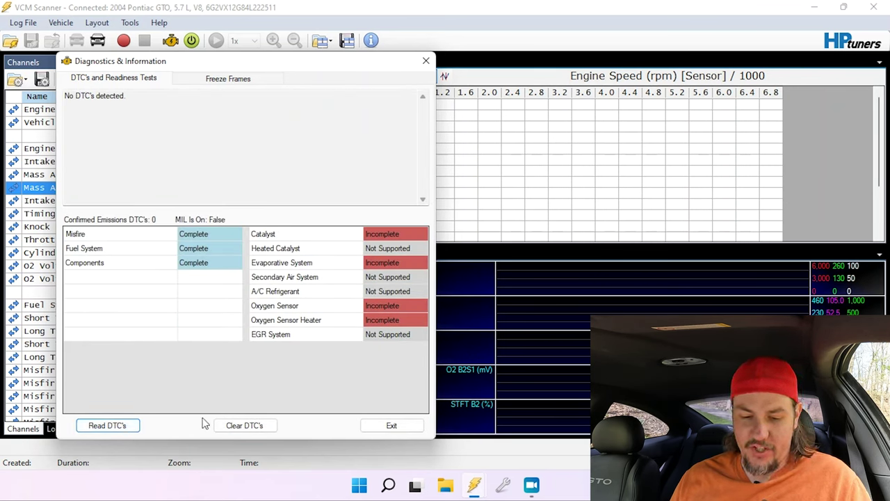
left_click(392, 424)
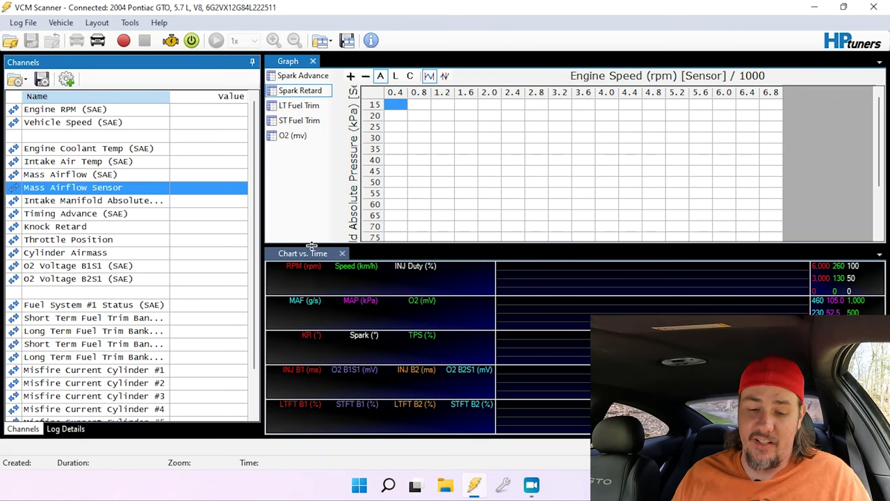
left_click(124, 43)
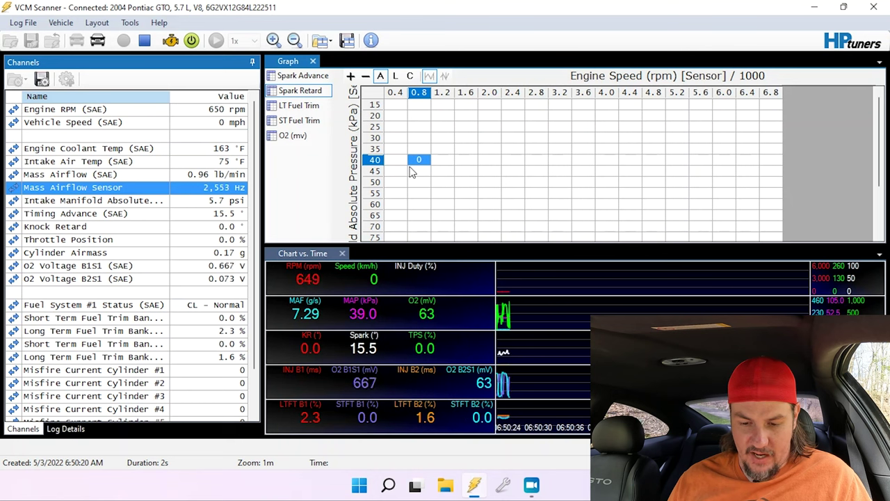
Step: Cycle the graph through Spark Advance, LT Fuel Trim, ST Fuel Trim, then back to Spark Retard
left_click(310, 79)
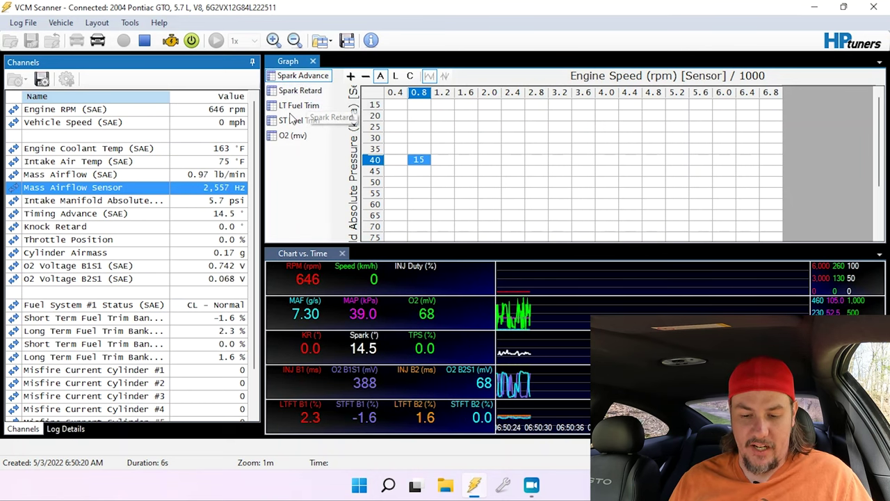
left_click(298, 107)
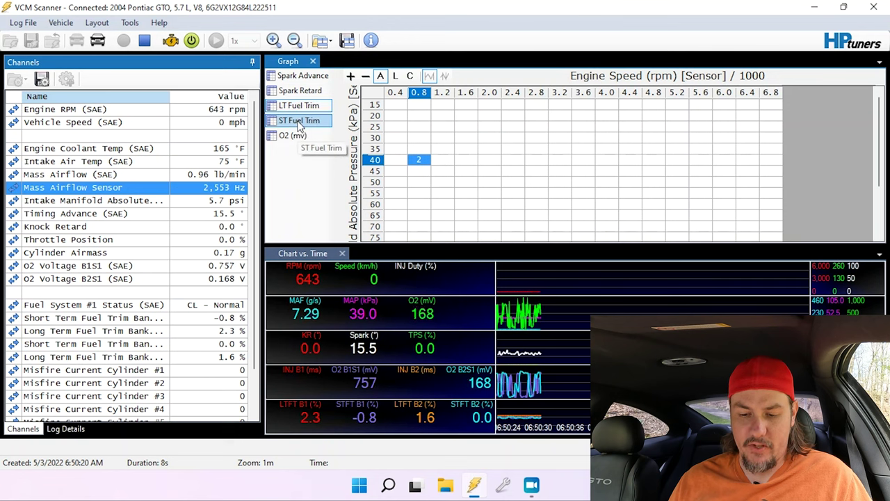
left_click(298, 122)
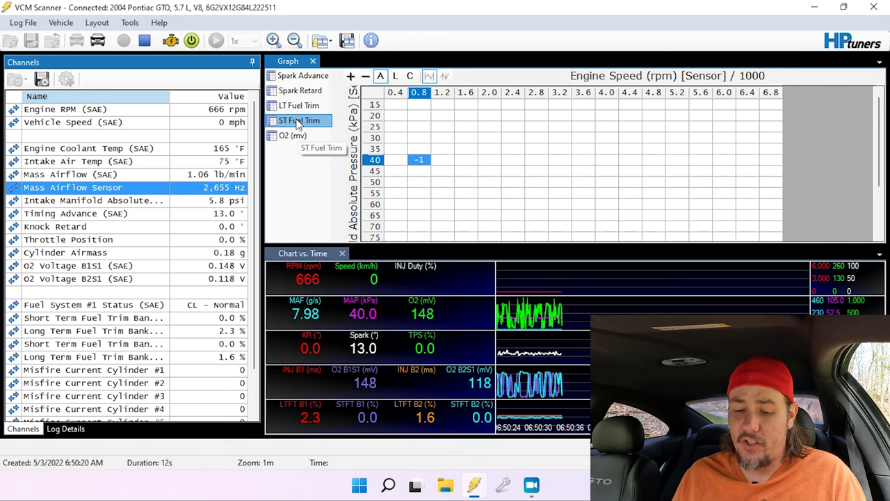
left_click(310, 94)
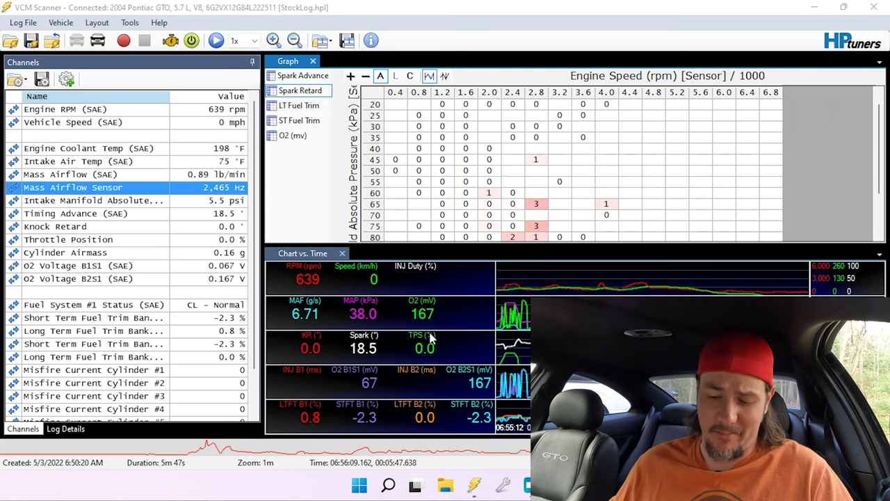
left_click(342, 254)
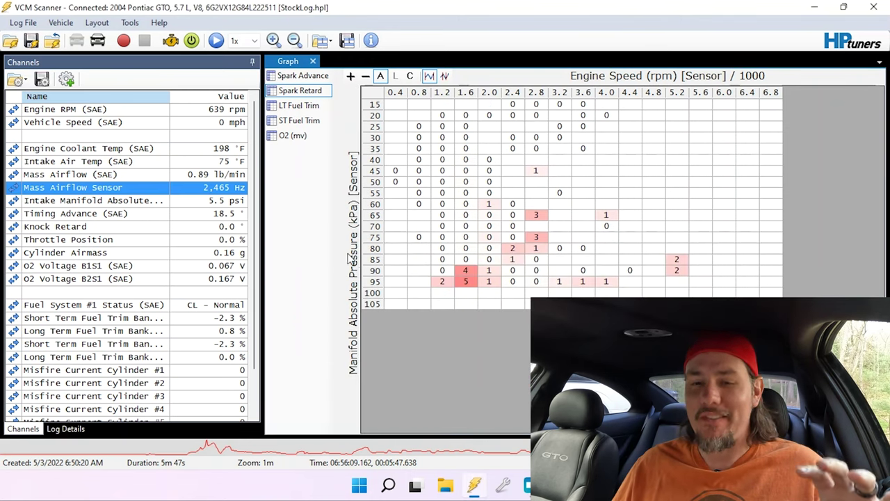
left_click(304, 76)
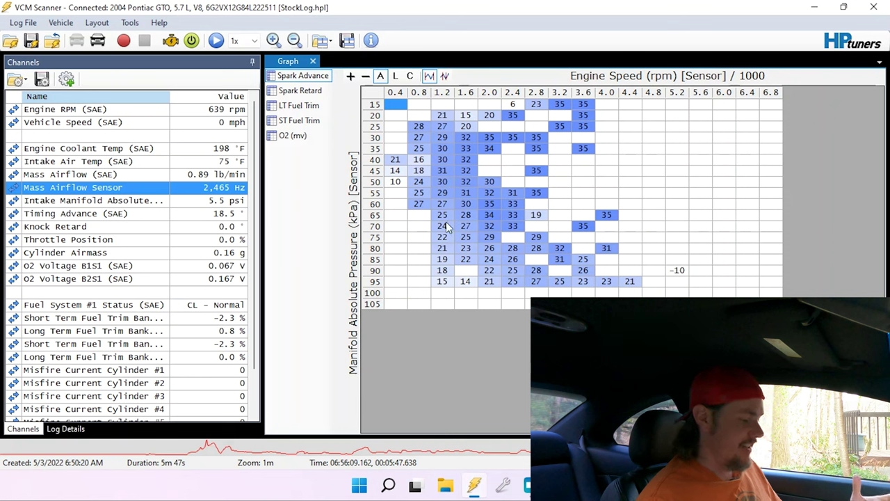
left_click(300, 90)
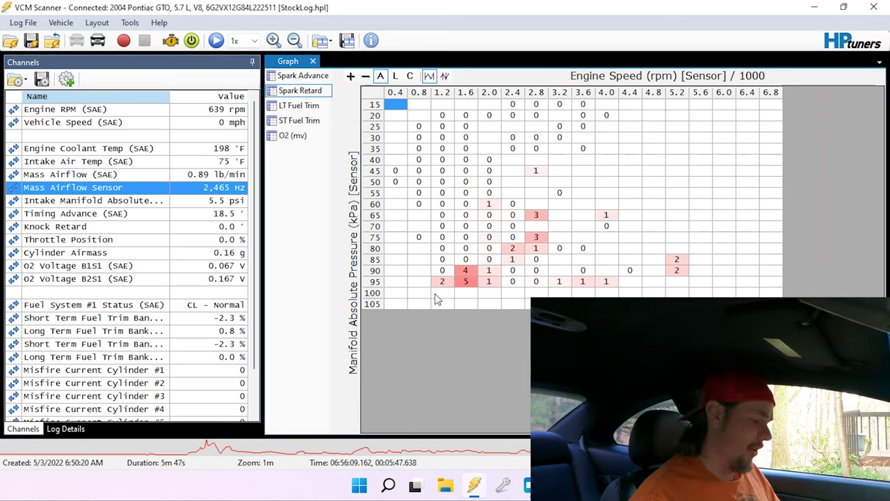
left_click(470, 272)
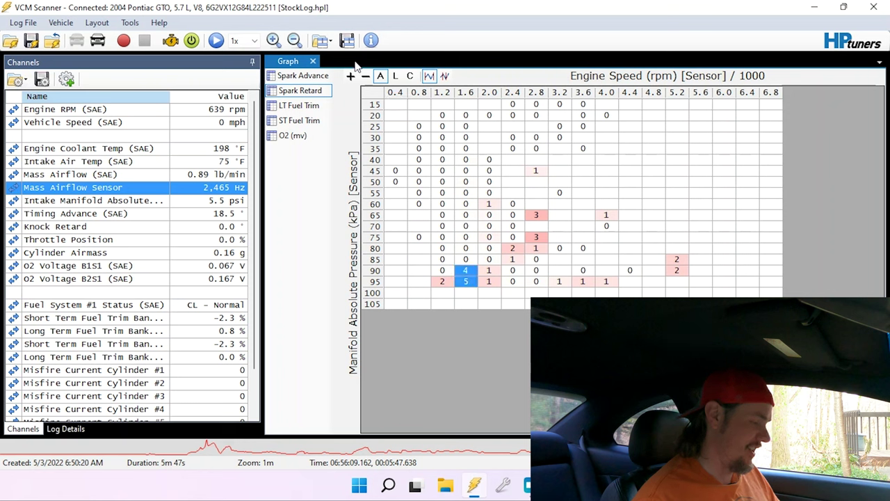
left_click(302, 75)
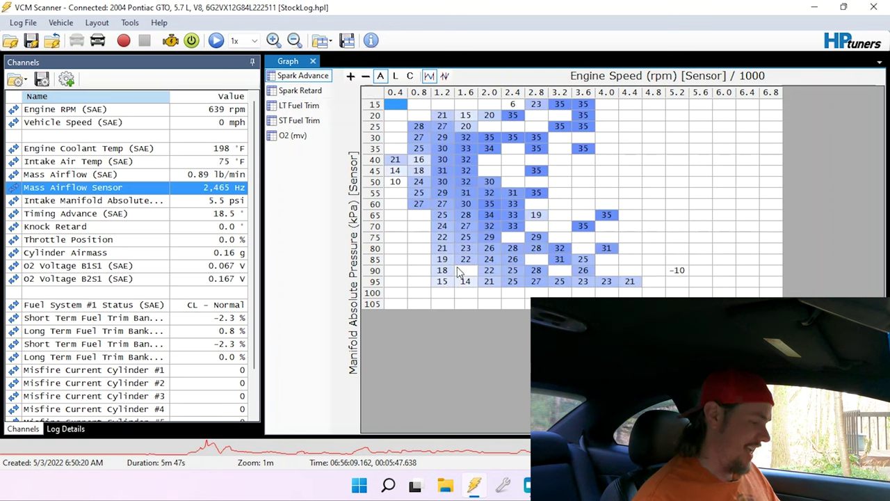
mouse_move(459, 272)
left_mouse_down()
mouse_move(466, 306)
mouse_move(469, 281)
left_mouse_up()
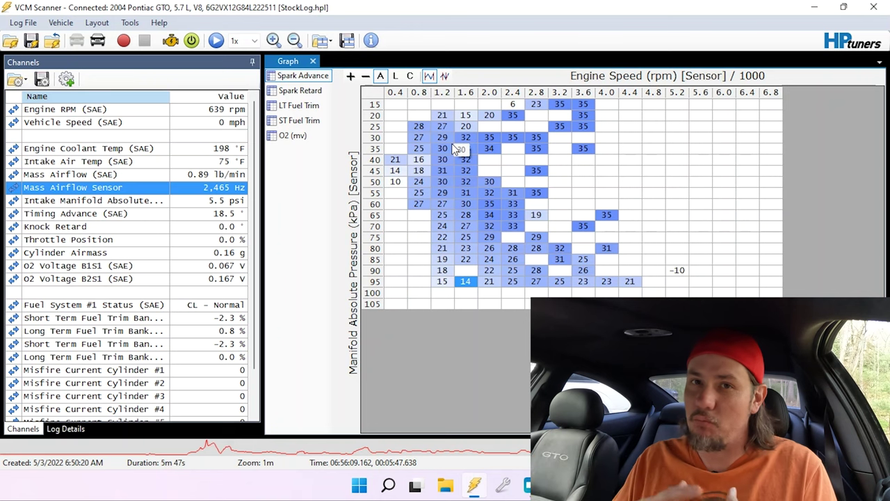
left_click(300, 91)
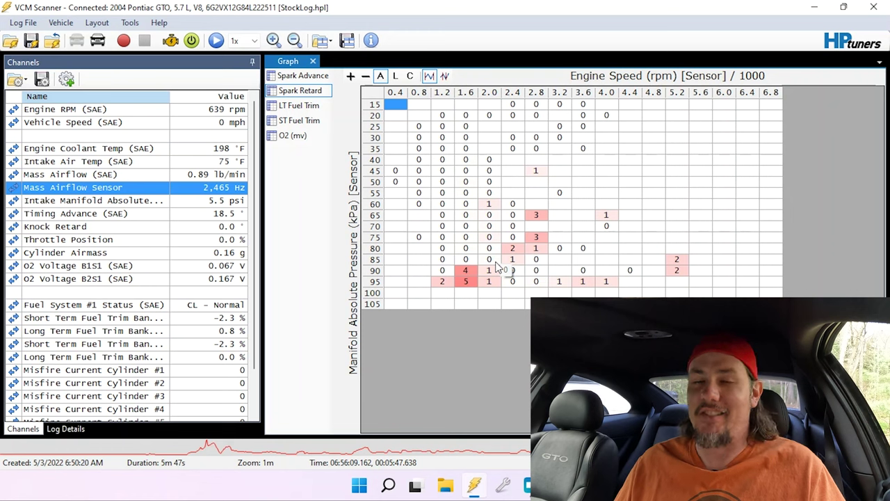
Step: Show the long-term fuel trim table and inspect cells in rows 25–35, columns 0.8–1.2
left_click(299, 105)
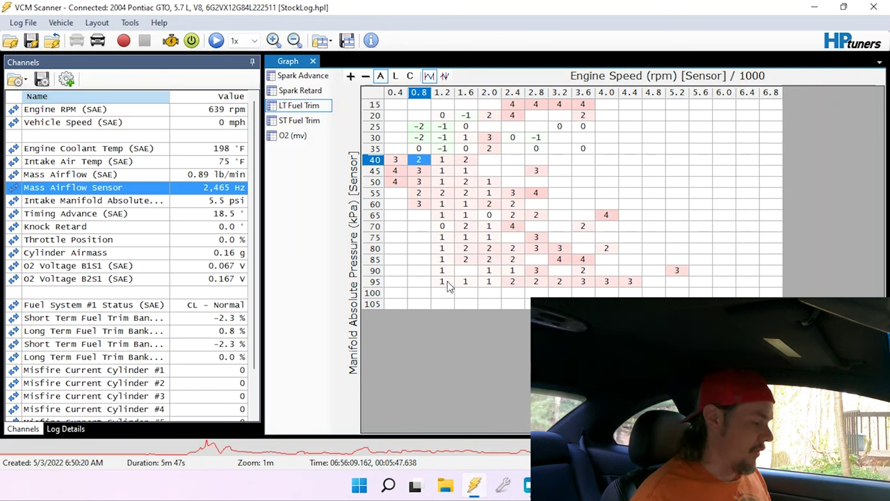
left_click(584, 108)
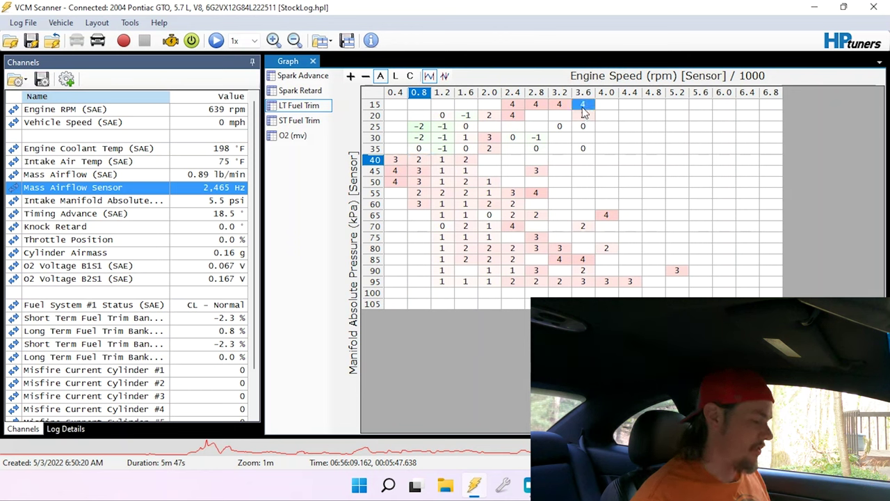
left_click_drag(430, 129, 464, 150)
left_click(451, 151)
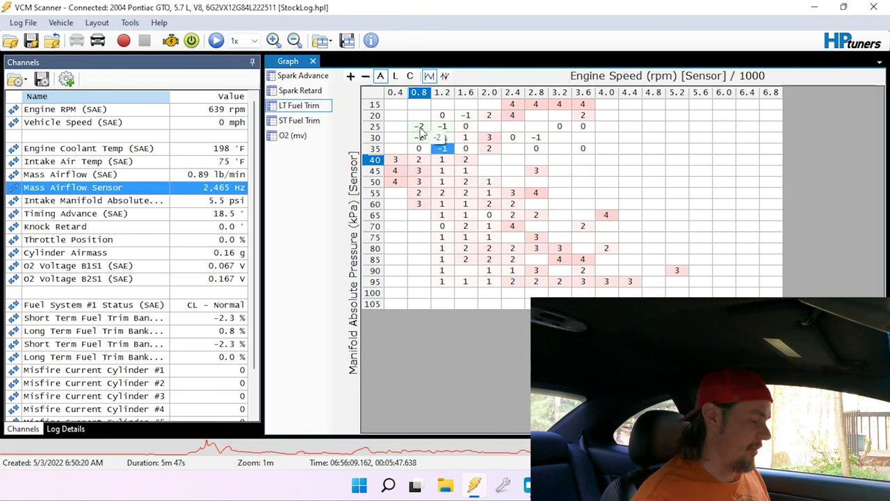
left_click(421, 132, "shift")
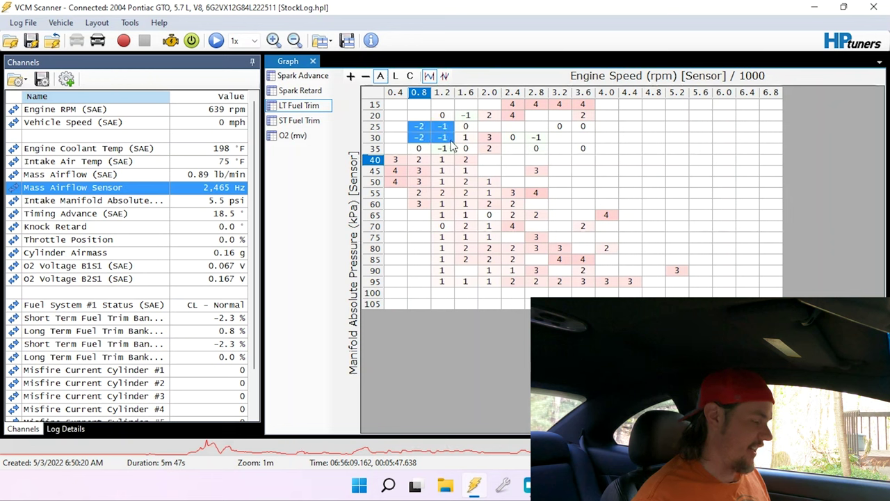
Step: Show the short-term fuel trim table and check column 2.8 and the -3 cell at 60 kPa
left_click(285, 121)
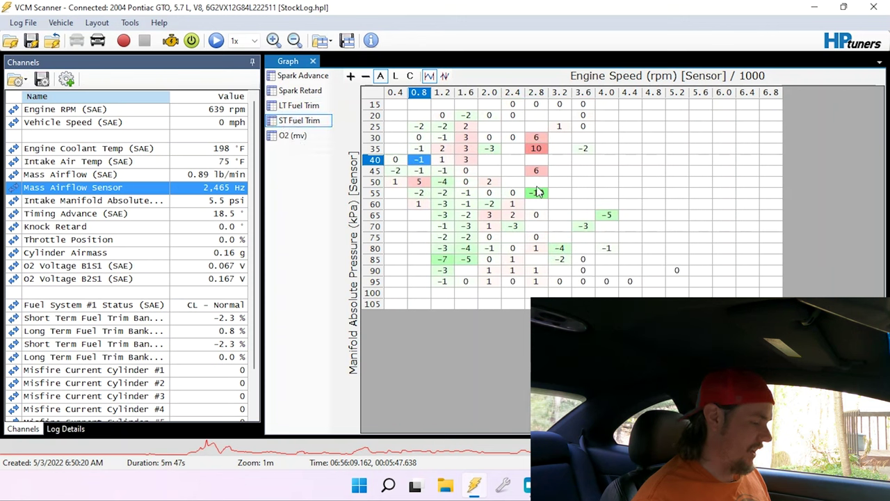
left_click_drag(532, 197, 531, 145)
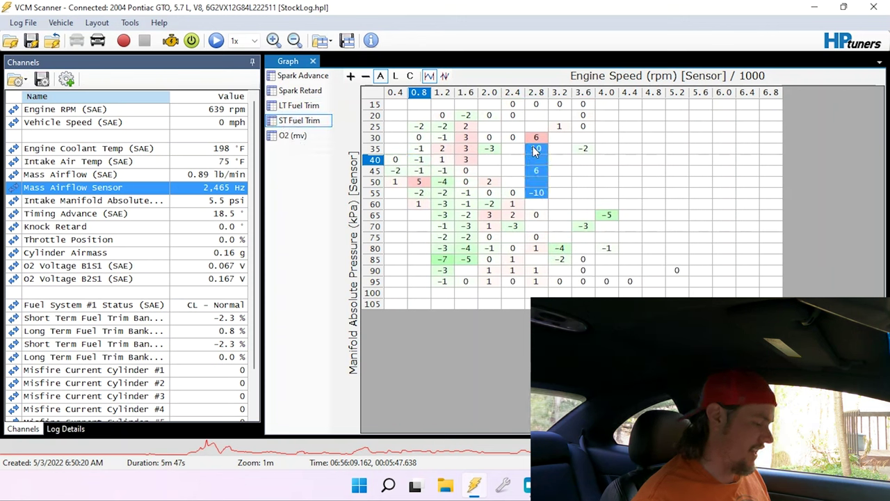
left_click(443, 203)
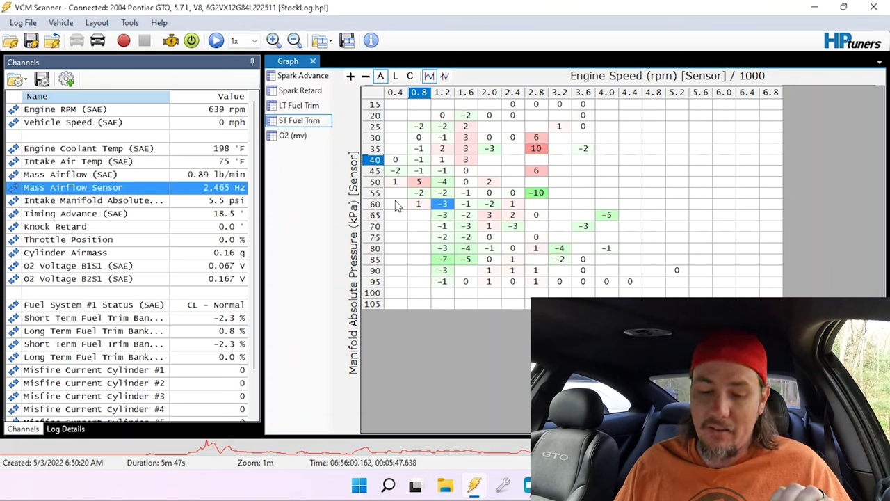
Step: Select Engine Coolant Temp and drag the log timeline back to an earlier time
left_click(204, 150)
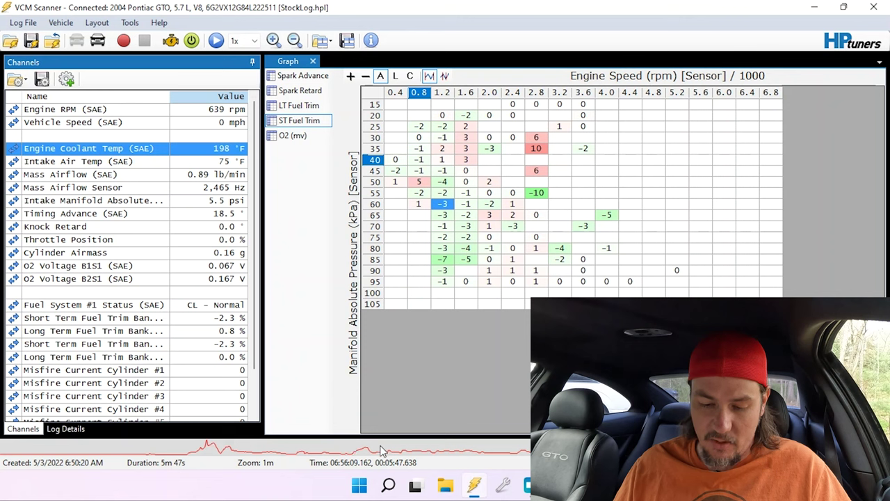
left_click_drag(381, 450, 507, 439)
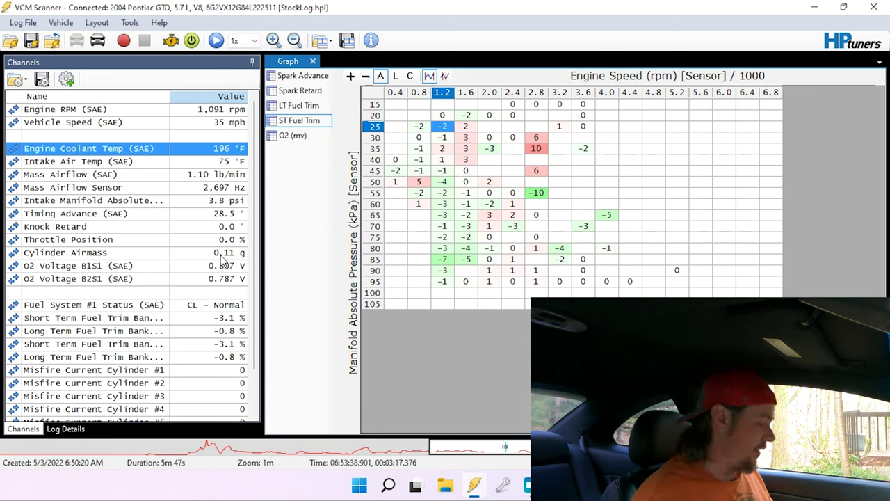
scroll(184, 220, "down", 1)
Step: Play the log watching O2 Voltage B1S1 and B2S1, then stop scanning
left_click_drag(185, 217, 186, 234)
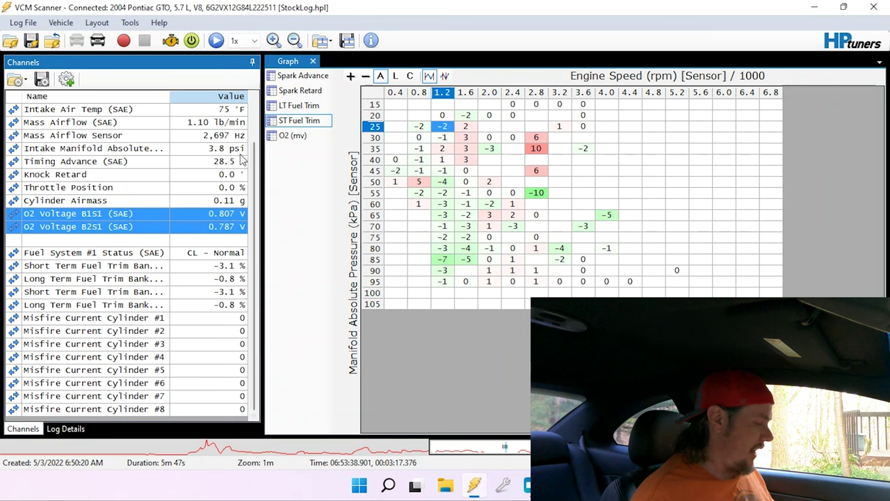
left_click(221, 43)
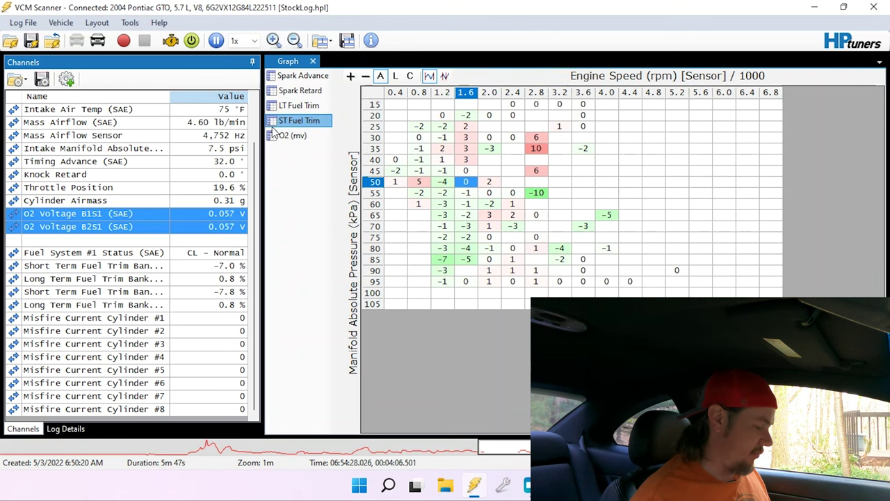
left_click(123, 41)
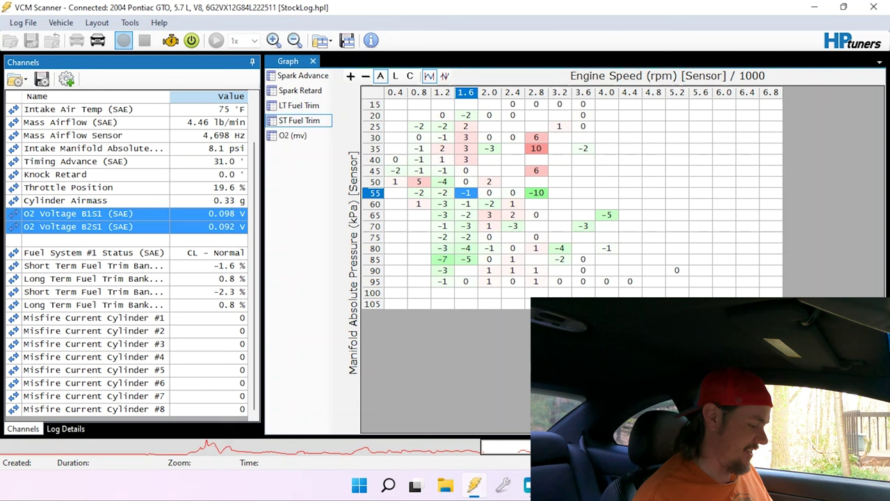
left_click(144, 43)
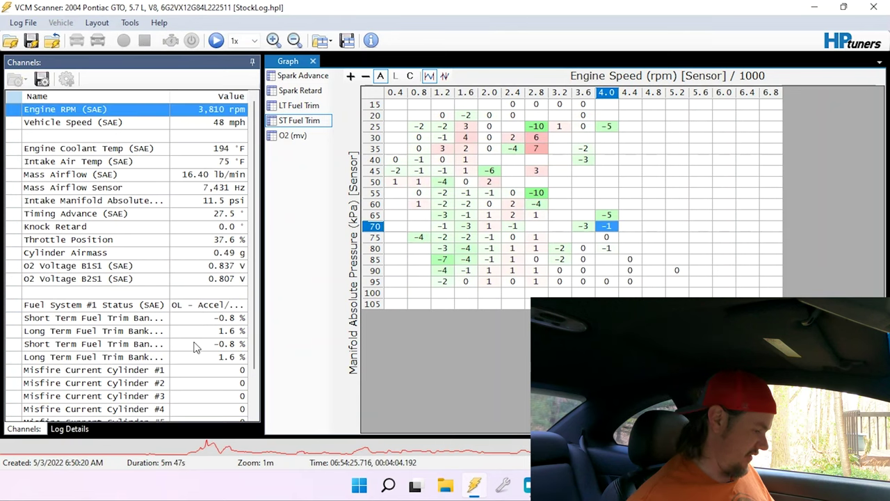
Step: Step the log with arrow keys back to the 90 kPa open-loop acceleration reading
key("Left")
key("Left")
key("Left")
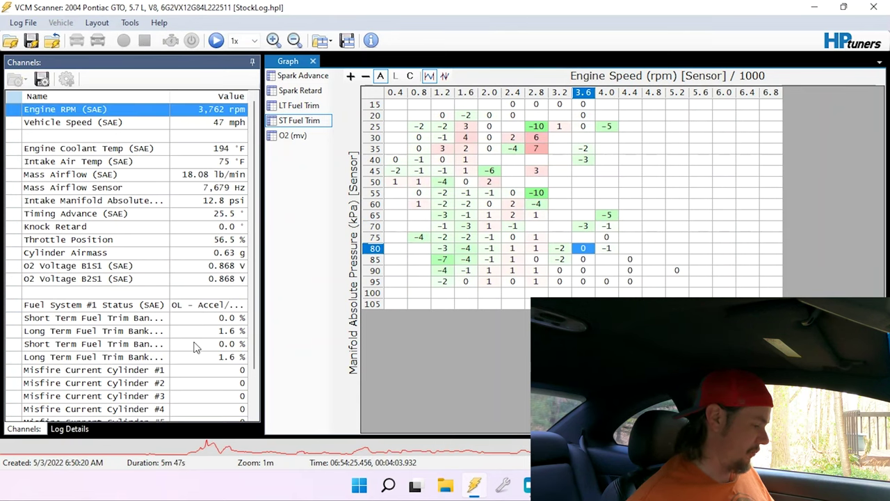
key("Right")
key("Right")
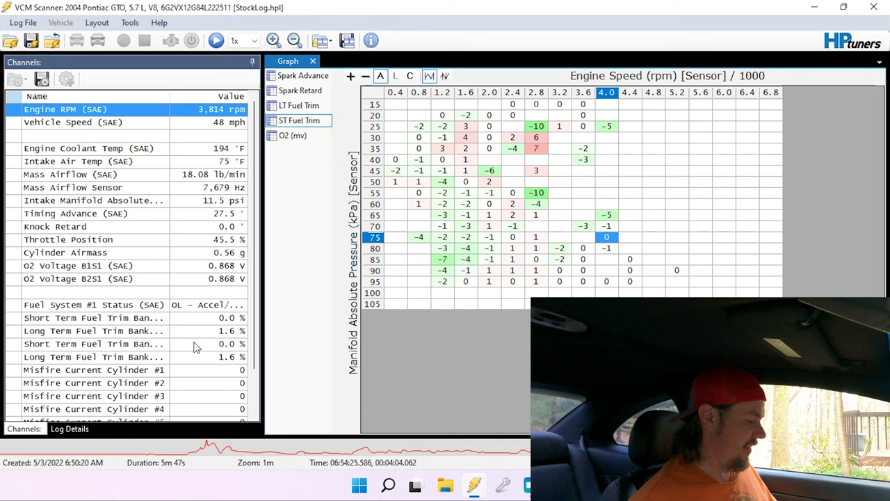
key("Left")
key("Left")
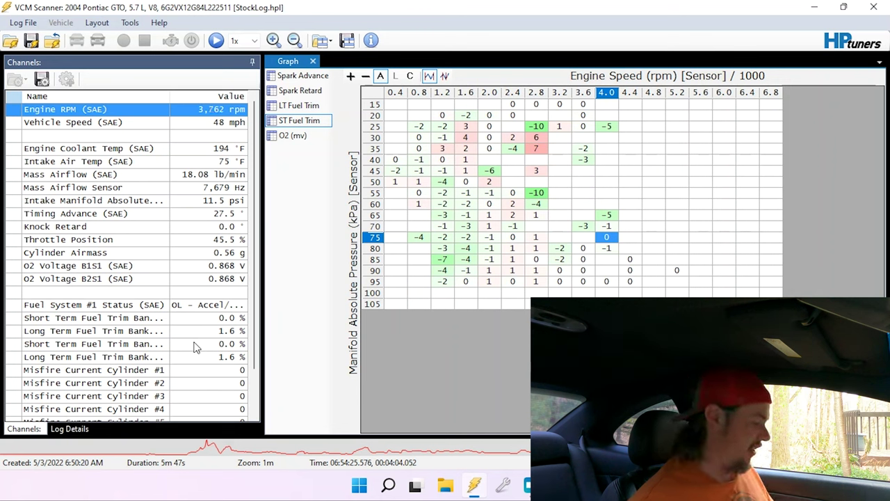
key("Left")
key("Left")
key("Left")
key("Left")
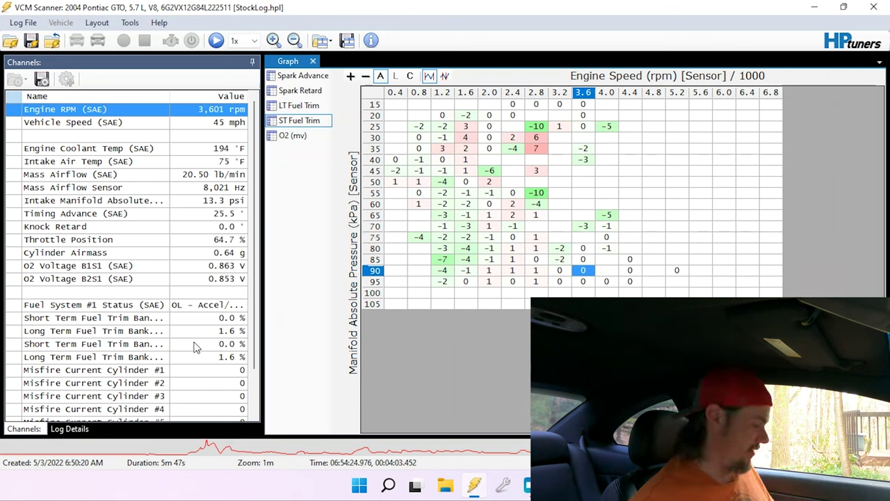
key("Left")
scroll(195, 341, "down", 1)
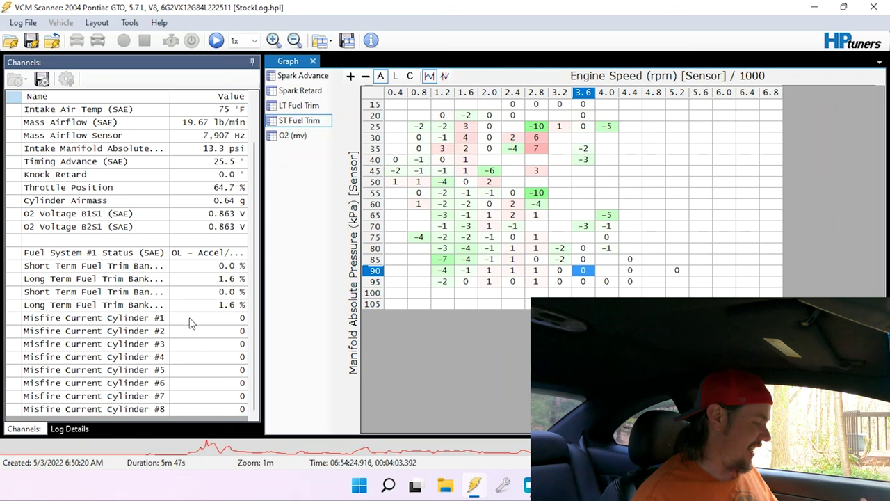
left_click_drag(192, 322, 197, 407)
Step: Replay the log from early in the drive at 5x playback speed
left_click(131, 448)
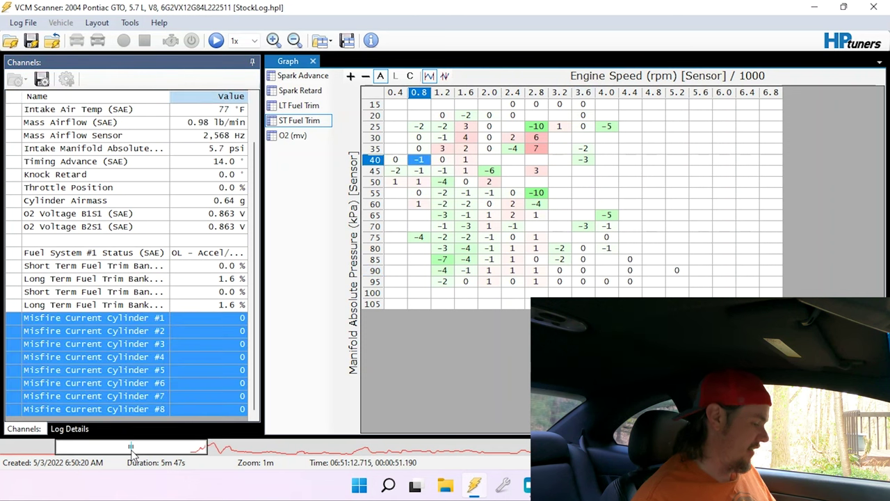
left_click(244, 40)
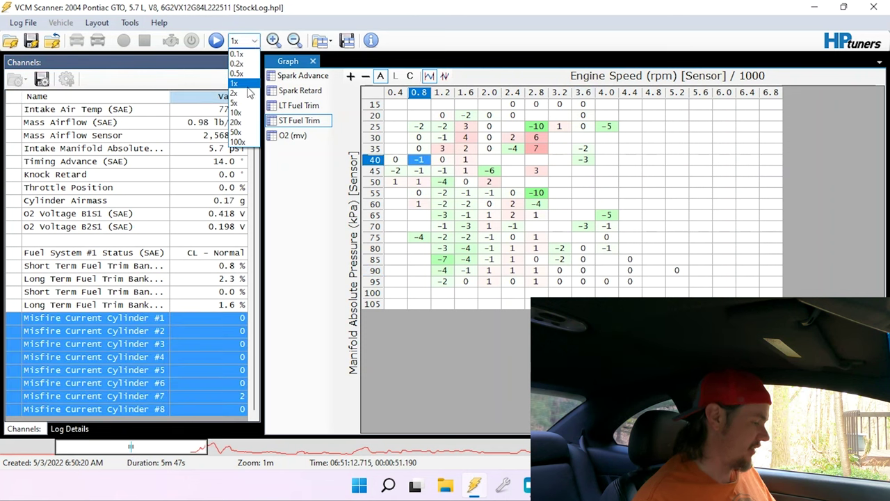
left_click(244, 104)
left_click(216, 41)
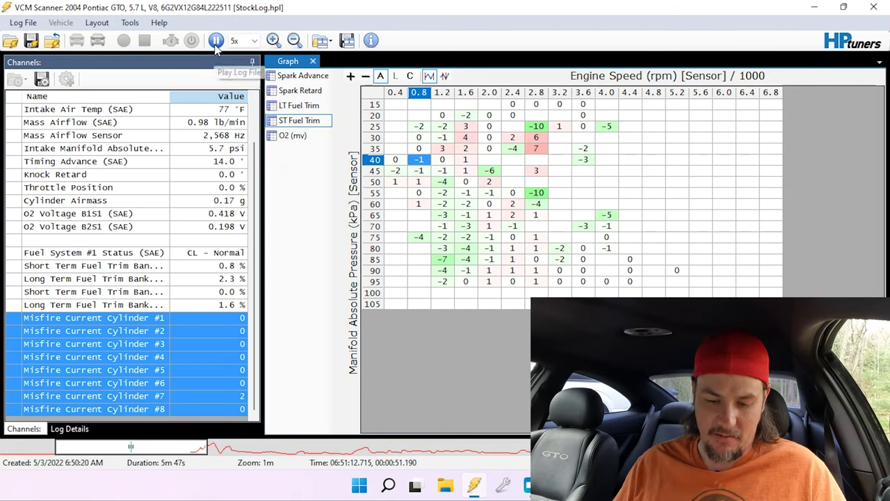